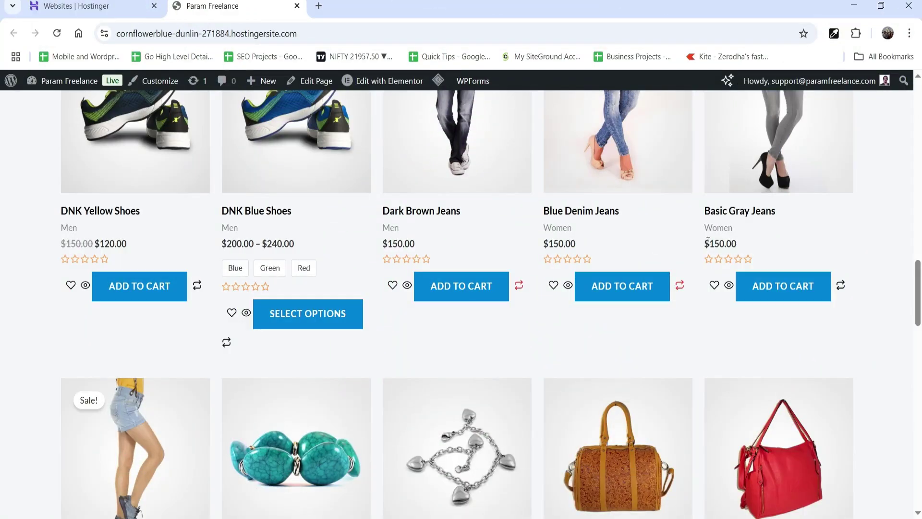
# Open the quick view of DNK Blue Shoes in the featured products and examine its layout and related products, then close it
pyautogui.scroll(9, 644, 245)
pyautogui.scroll(-7, 704, 237)
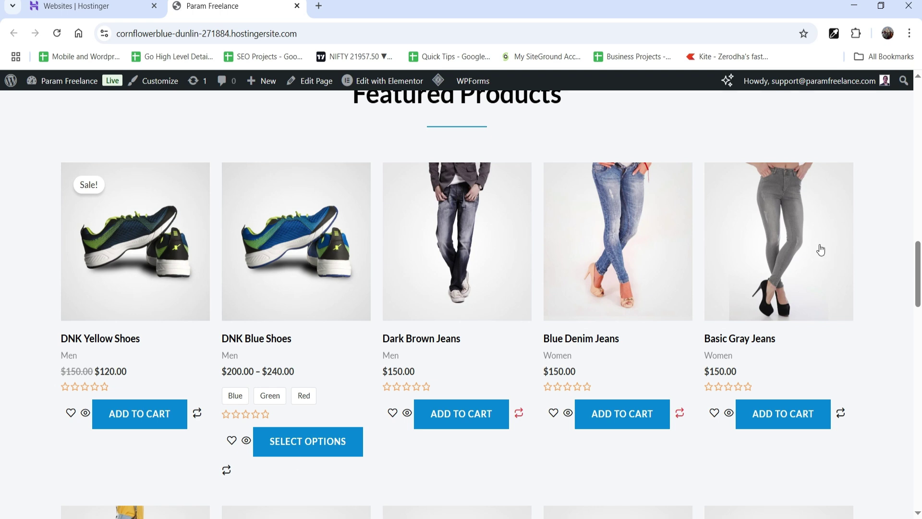
pyautogui.click(246, 442)
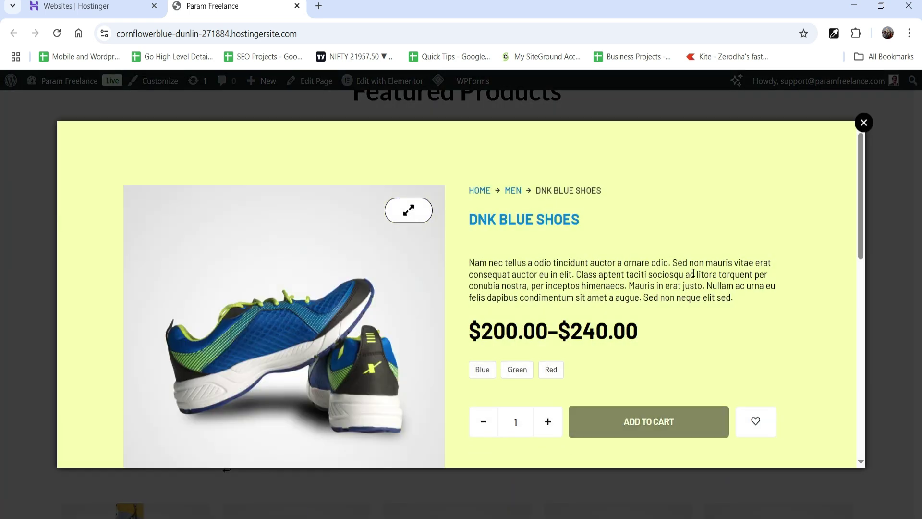
pyautogui.scroll(-3, 635, 237)
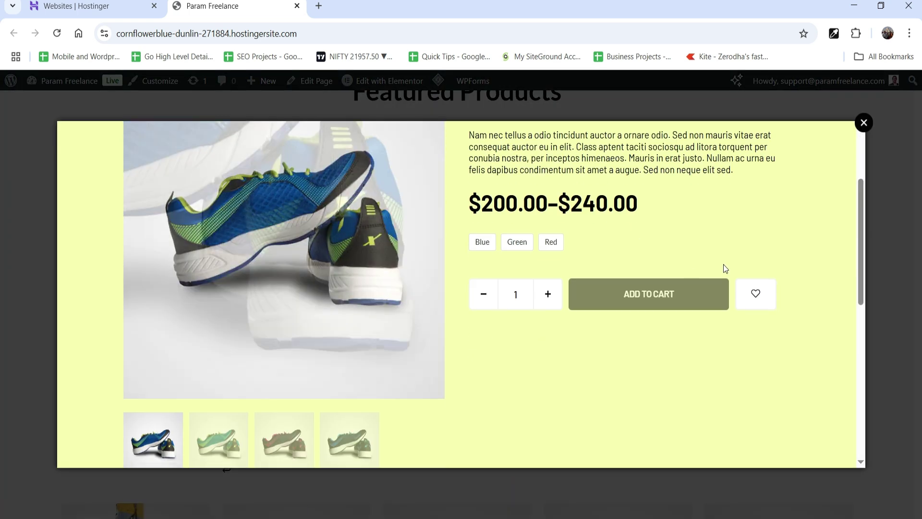
pyautogui.scroll(3, 632, 189)
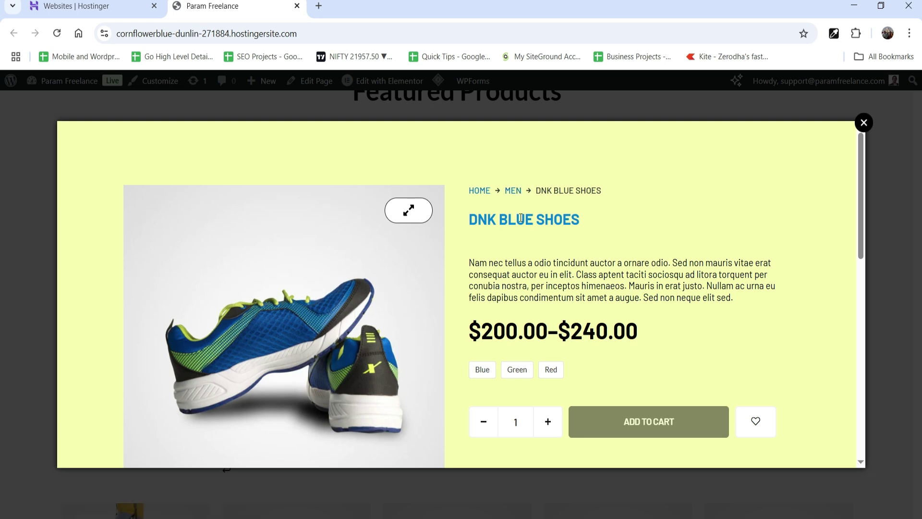
pyautogui.scroll(-1, 596, 269)
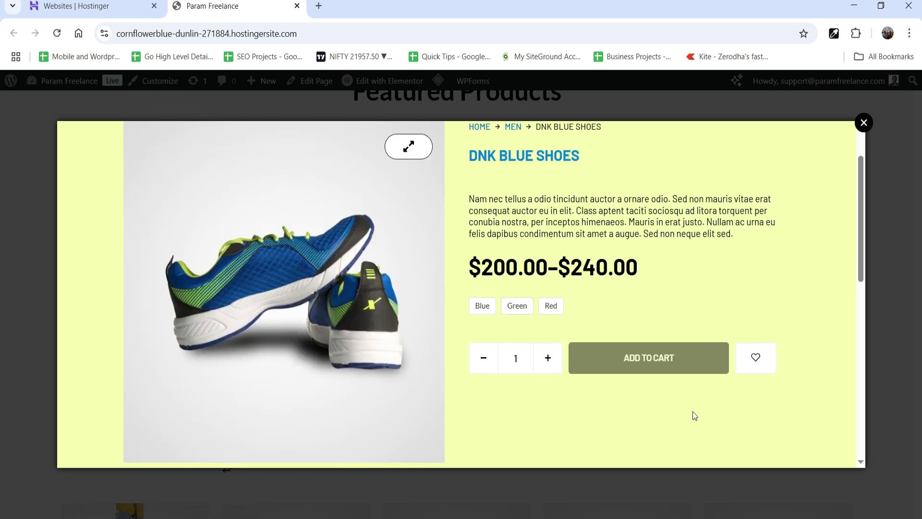
pyautogui.scroll(-5, 688, 303)
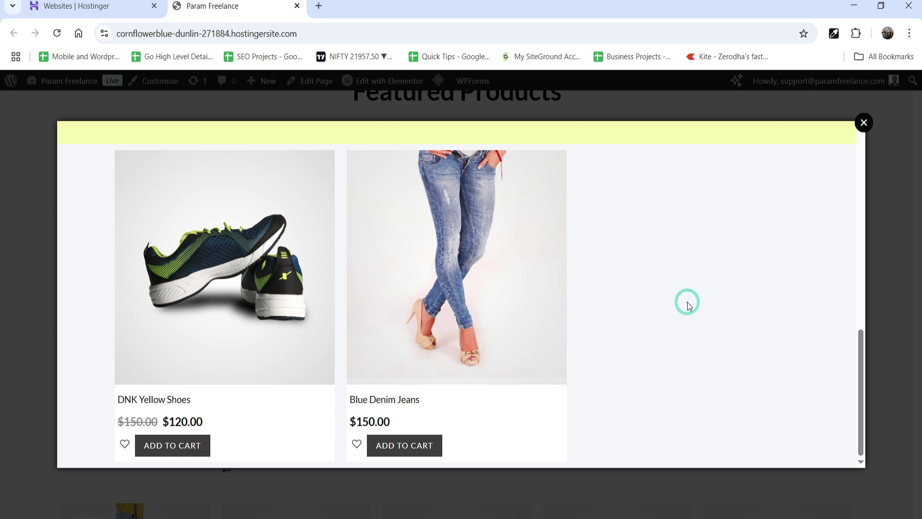
pyautogui.scroll(5, 688, 304)
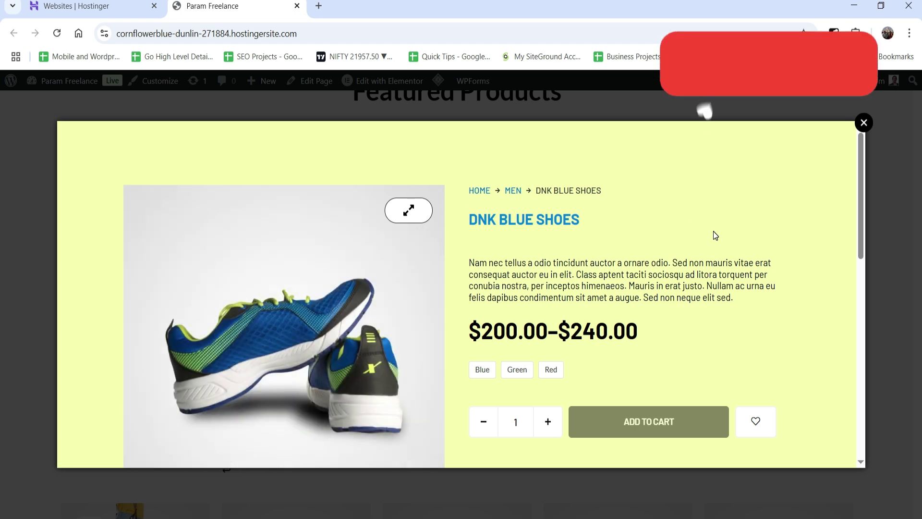
pyautogui.scroll(-3, 714, 232)
pyautogui.scroll(-5, 716, 232)
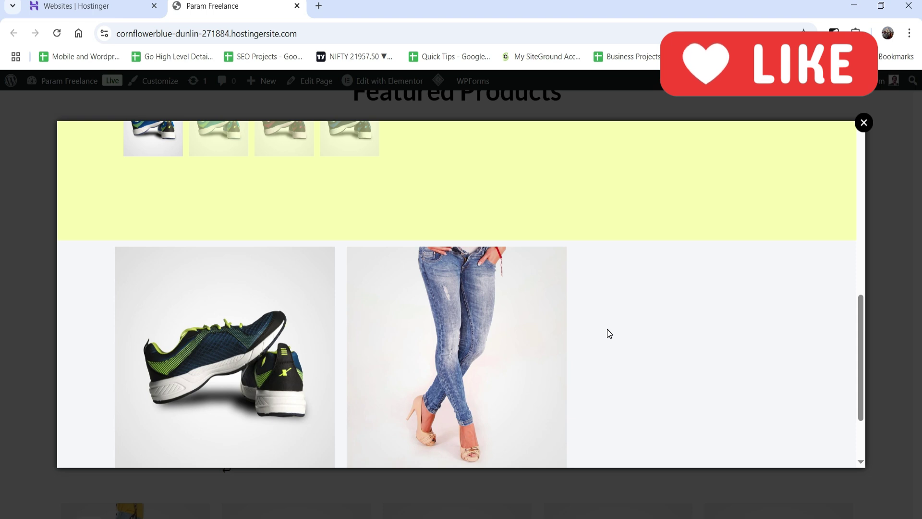
pyautogui.scroll(10, 609, 329)
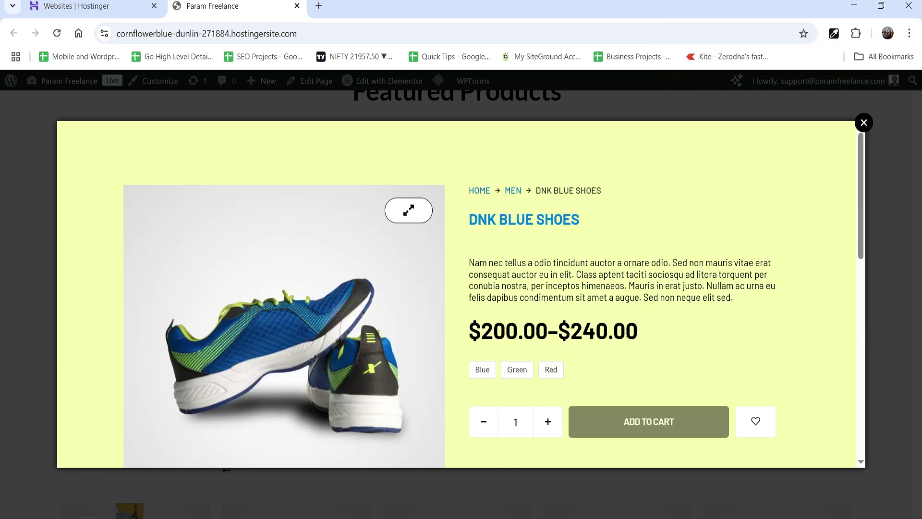
pyautogui.click(889, 274)
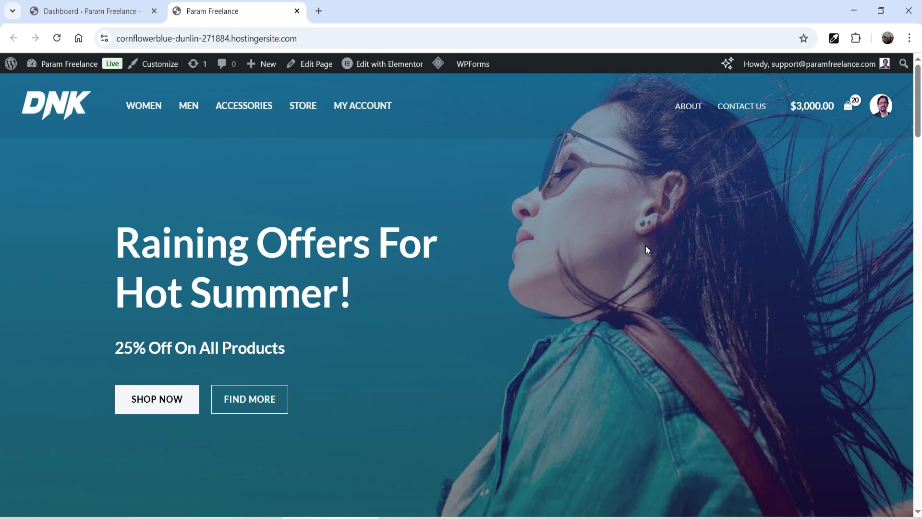
# Search for the shopengine plugin among the new plugins available in the WordPress dashboard
pyautogui.click(56, 19)
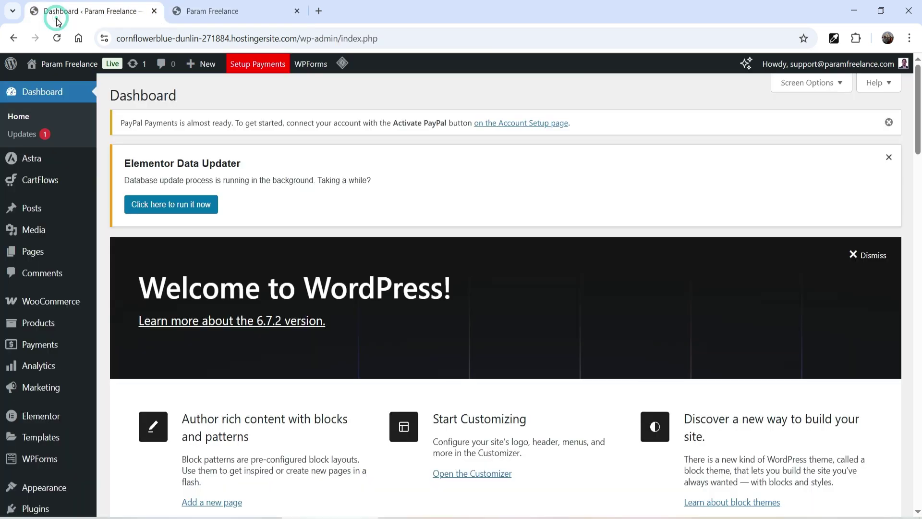
pyautogui.scroll(-5, 72, 305)
pyautogui.moveTo(34, 384)
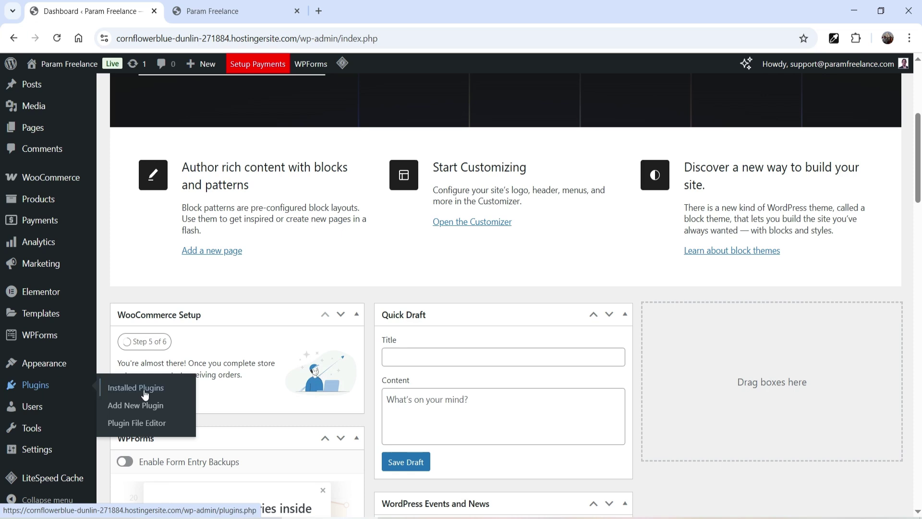
pyautogui.click(138, 405)
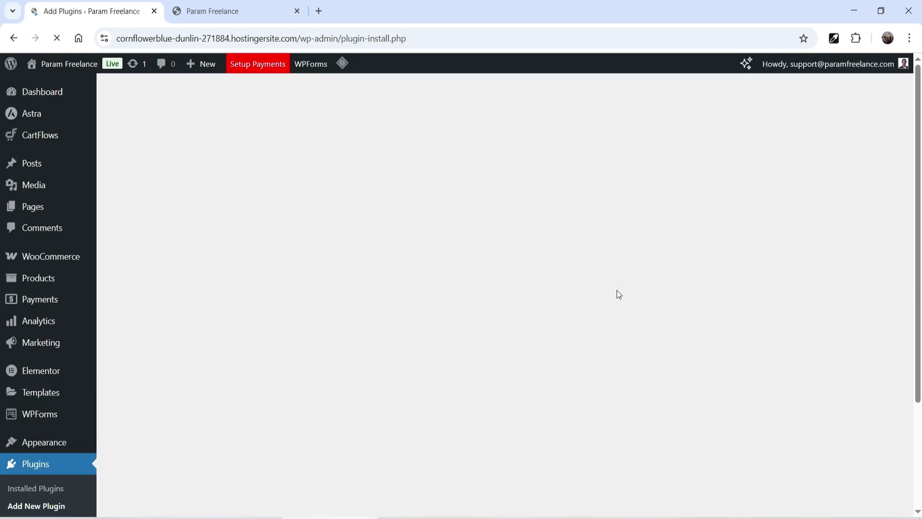
pyautogui.click(670, 161)
pyautogui.write('shopengine')
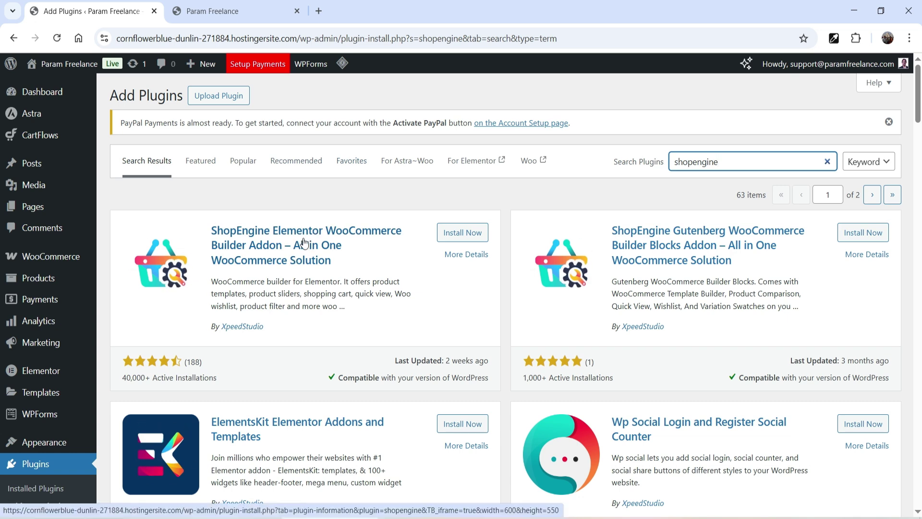
# Install and activate the ShopEngine Elementor WooCommerce Builder Addon, checking the plugin's pricing plans in between
pyautogui.click(457, 234)
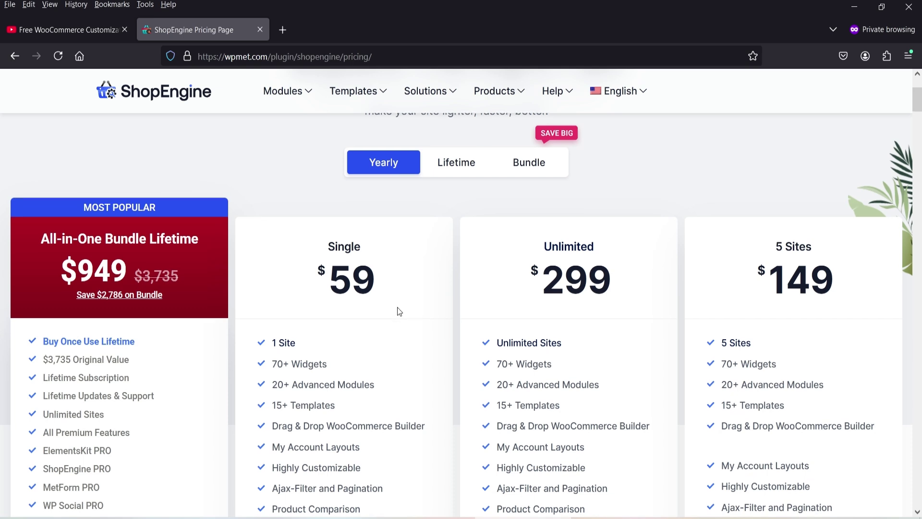
pyautogui.scroll(-3, 397, 309)
pyautogui.scroll(6, 396, 307)
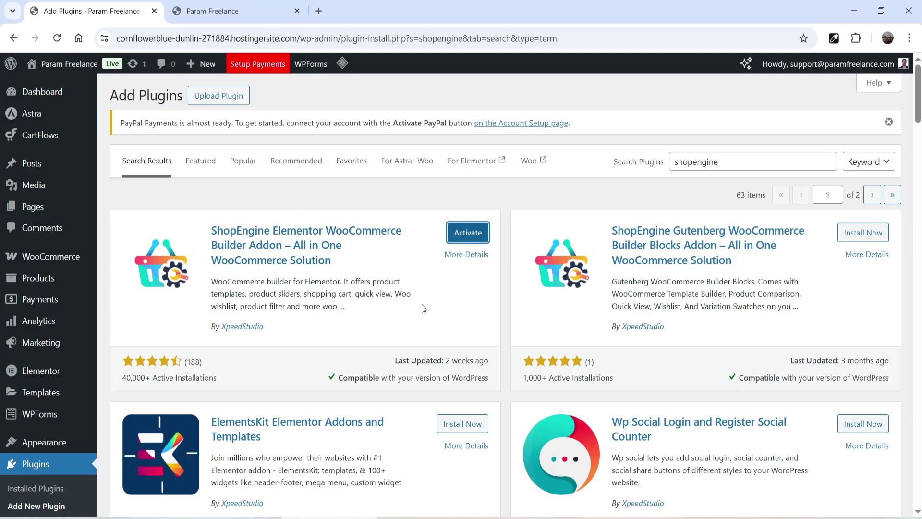
pyautogui.click(467, 233)
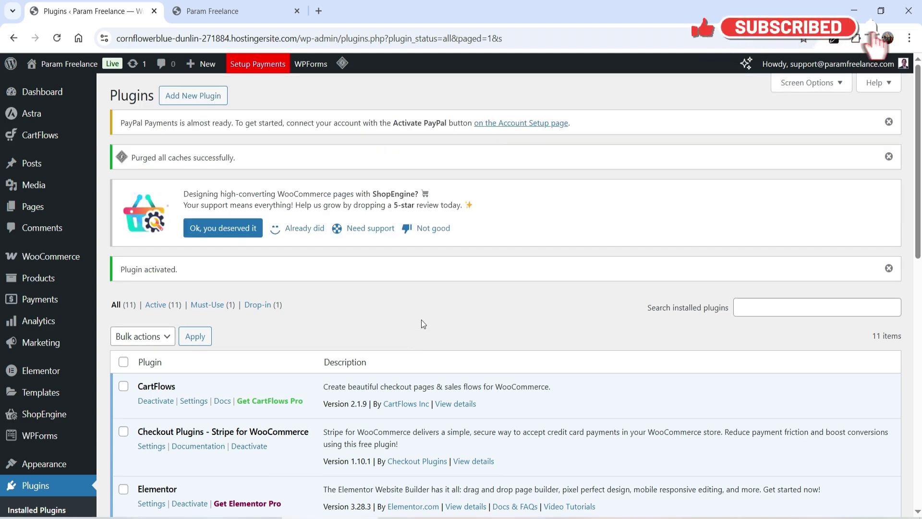
# Check the Quick View module's enable setting in the ShopEngine modules
pyautogui.click(53, 416)
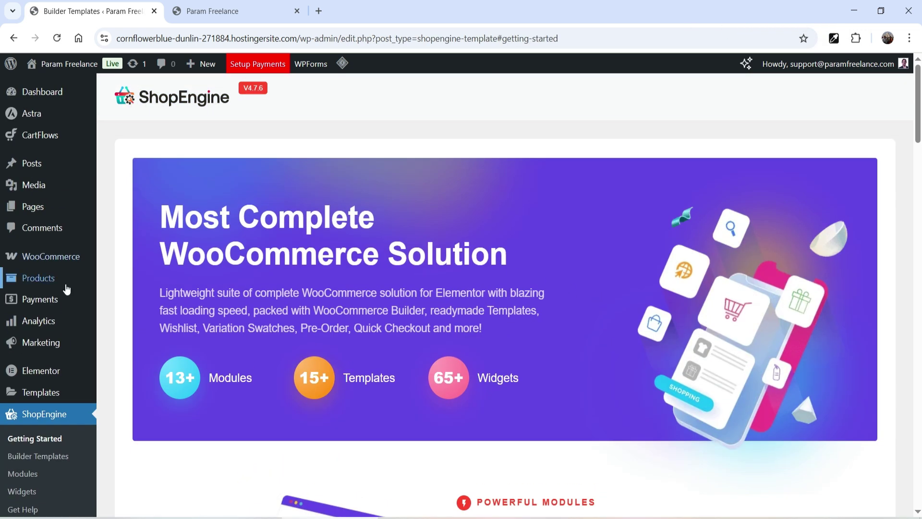
pyautogui.scroll(-1, 65, 293)
pyautogui.click(23, 410)
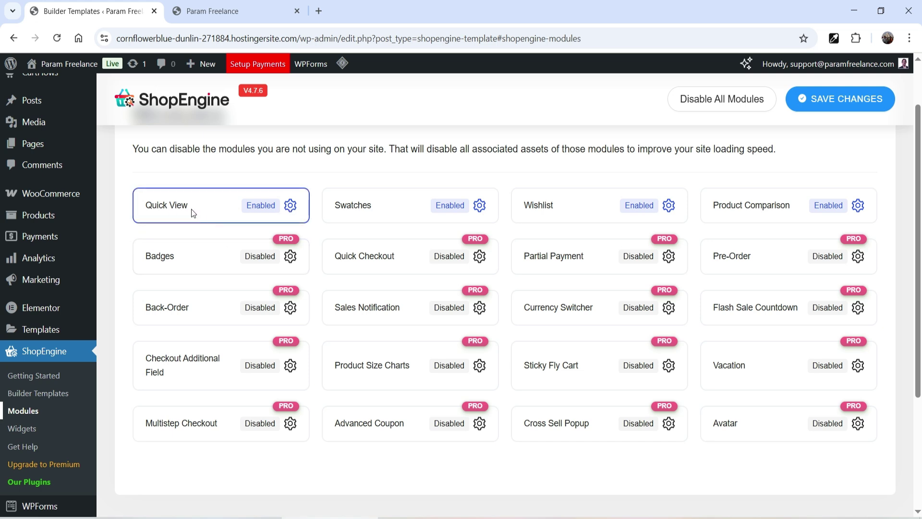
pyautogui.click(289, 206)
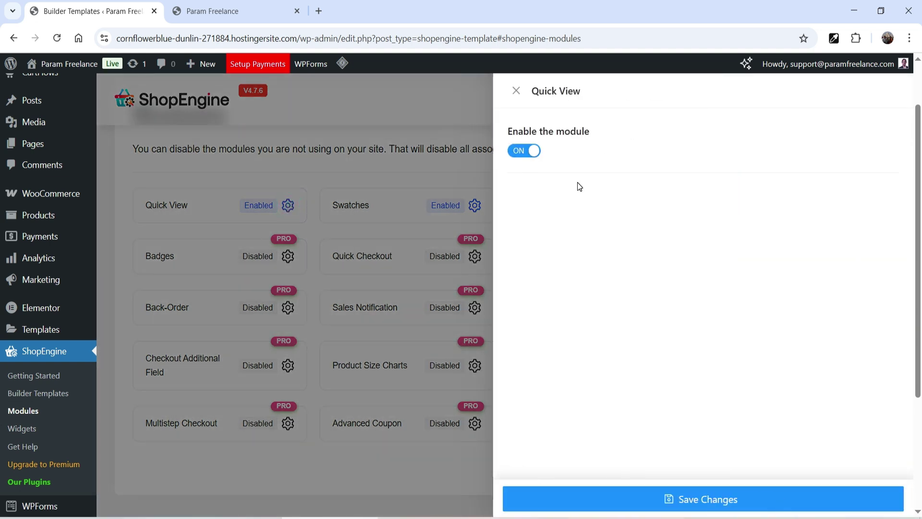
pyautogui.click(516, 90)
# Reload the storefront and examine the full quick view popup of DNK Yellow Shoes in the featured products, then close it
pyautogui.click(229, 11)
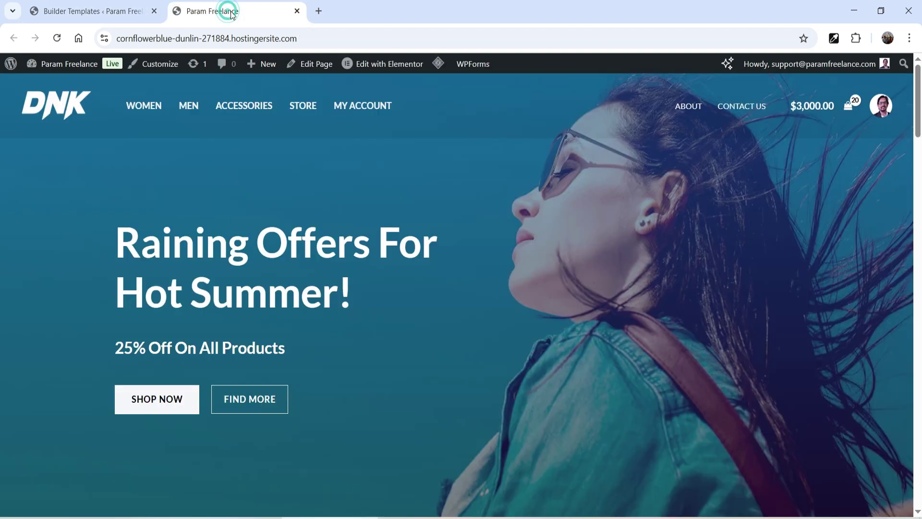
pyautogui.click(56, 38)
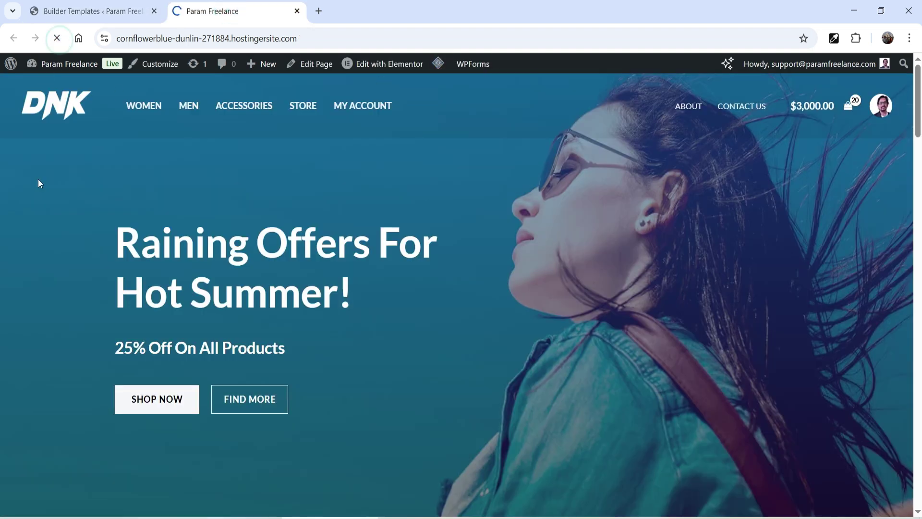
pyautogui.scroll(-10, 108, 279)
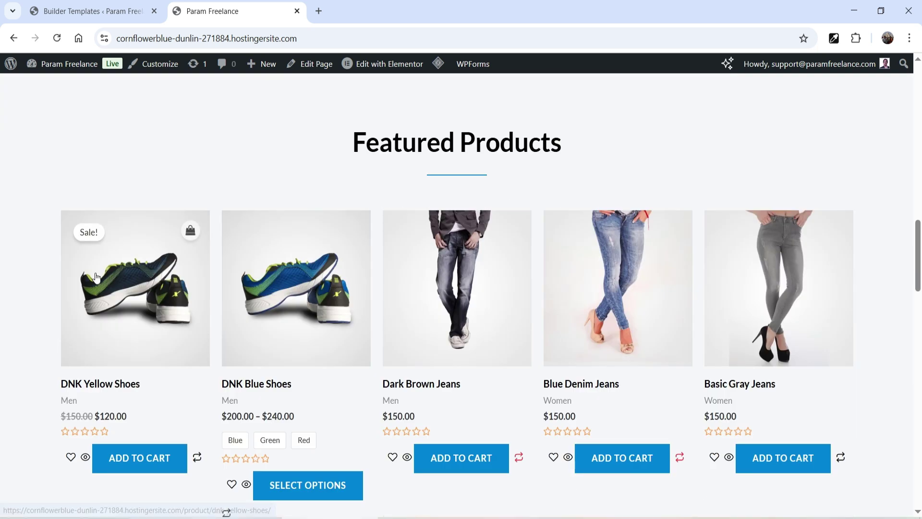
pyautogui.scroll(-4, 96, 277)
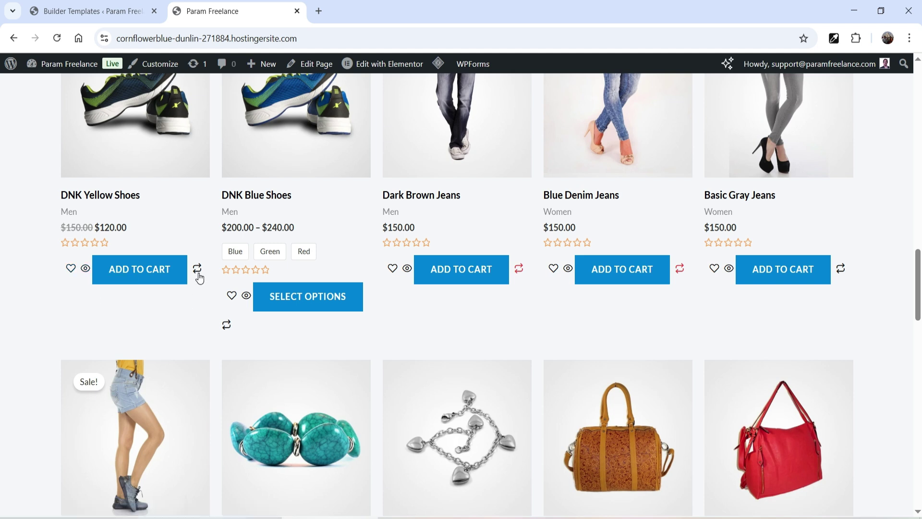
pyautogui.click(84, 272)
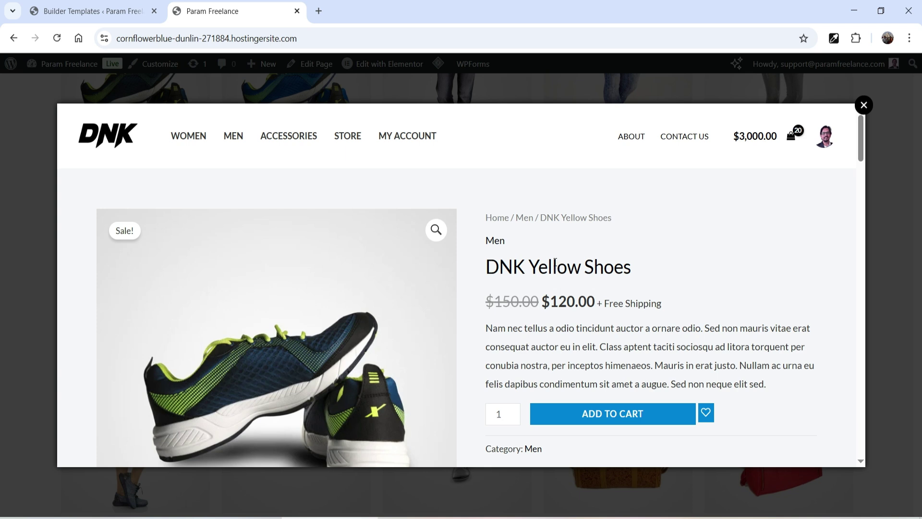
pyautogui.scroll(-1, 552, 262)
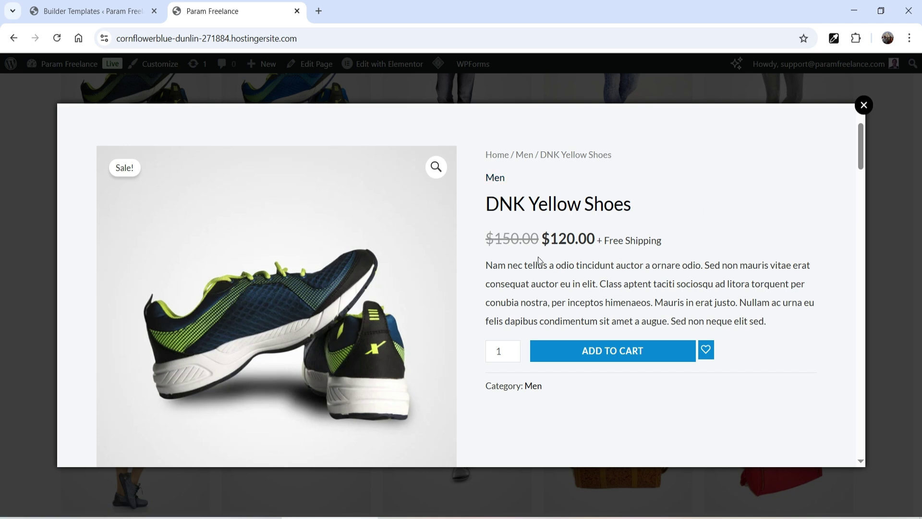
pyautogui.scroll(-8, 706, 283)
pyautogui.scroll(-3, 704, 287)
pyautogui.scroll(11, 704, 286)
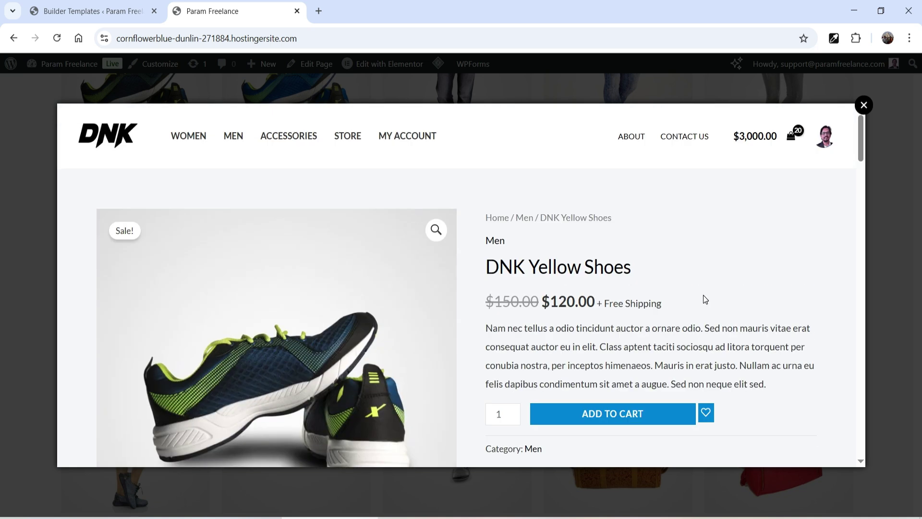
pyautogui.click(863, 106)
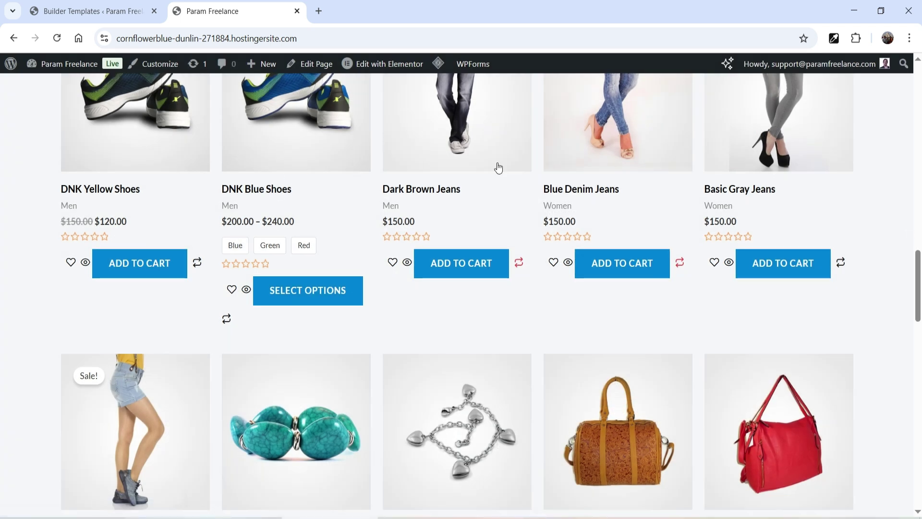
# Review the ShopEngine widgets in the WordPress dashboard, covering the General, Single, Archive, Cart and Checkout groups
pyautogui.click(61, 16)
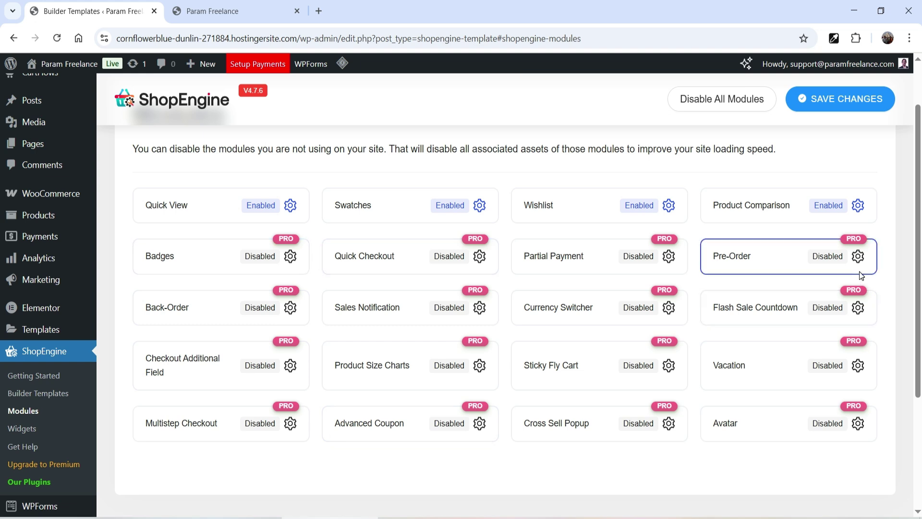
pyautogui.click(23, 428)
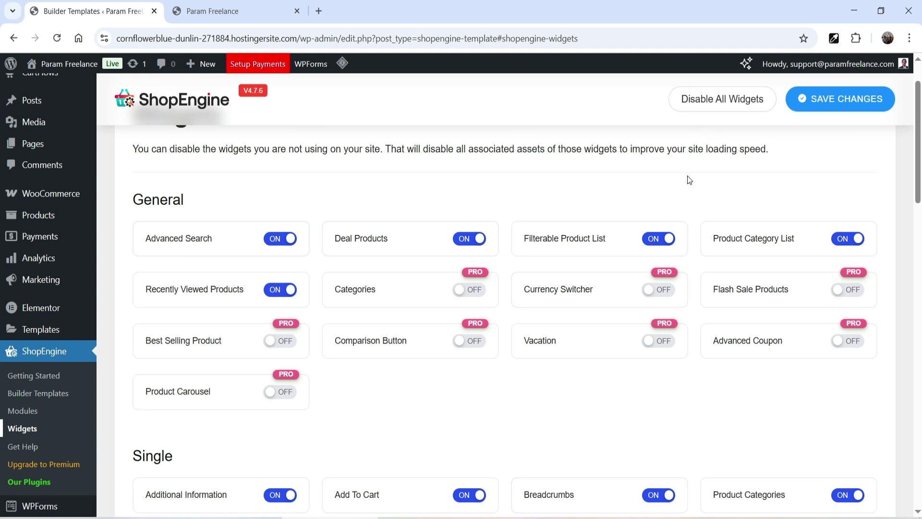
pyautogui.scroll(-4, 683, 181)
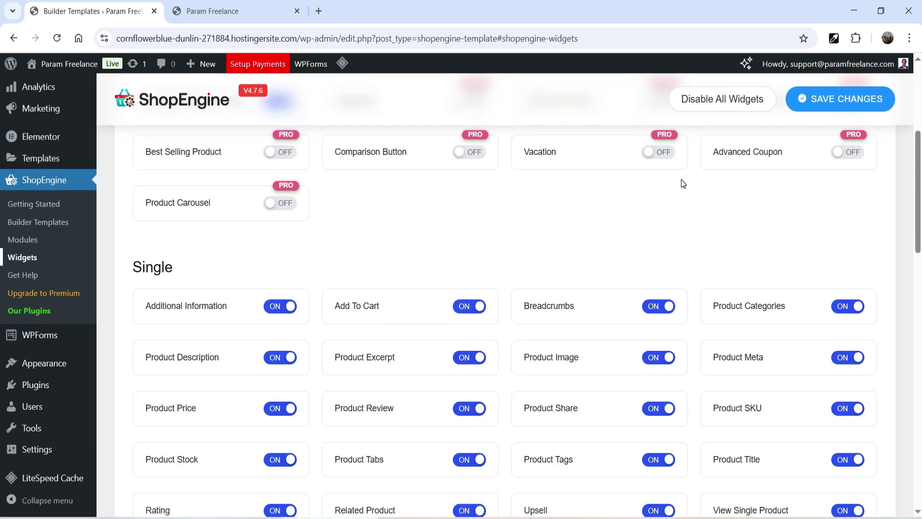
pyautogui.scroll(-4, 680, 181)
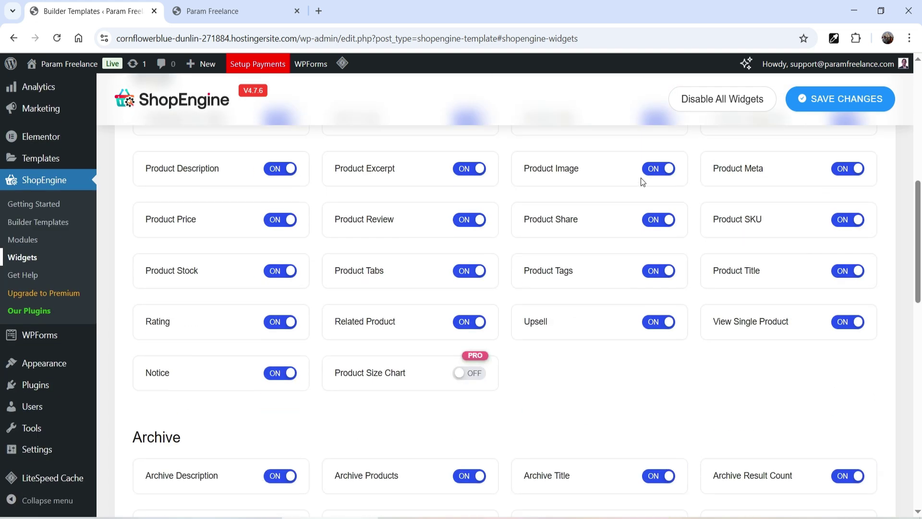
pyautogui.scroll(3, 640, 181)
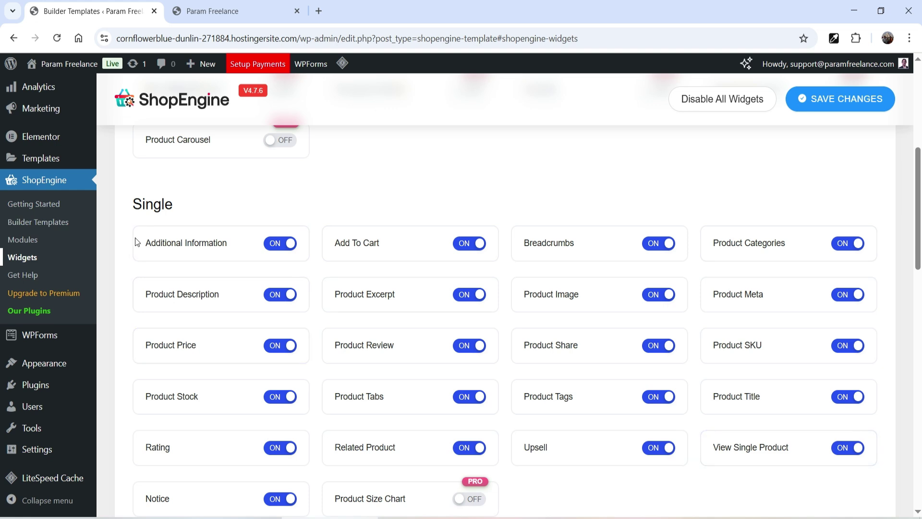
pyautogui.scroll(-4, 226, 201)
pyautogui.scroll(-4, 226, 272)
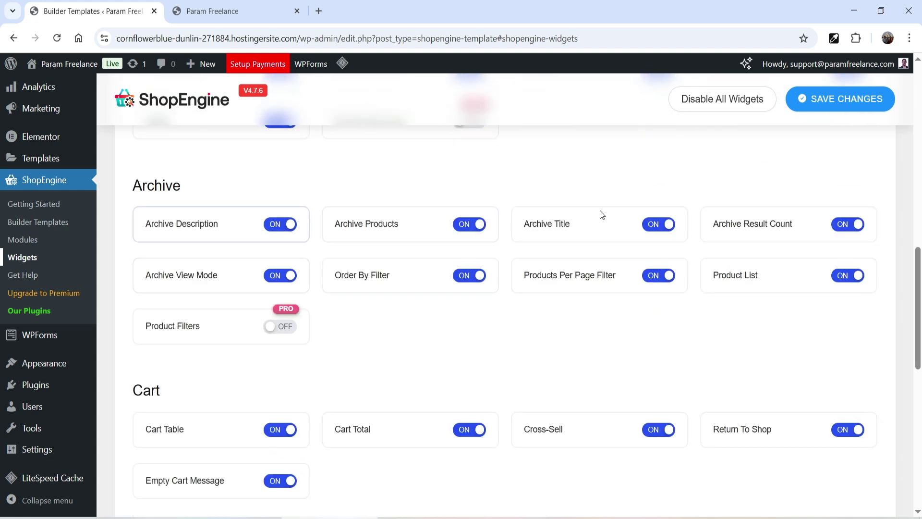
pyautogui.scroll(-5, 143, 166)
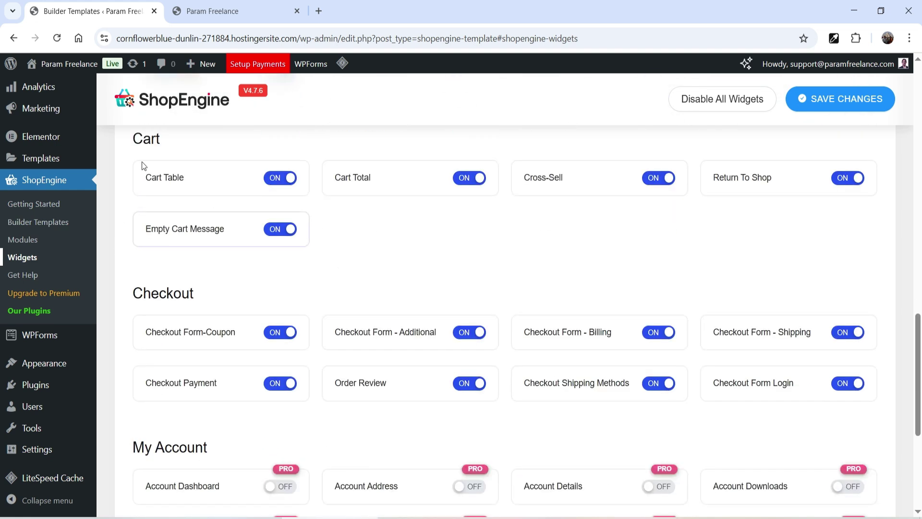
# Review the remaining ShopEngine widgets in the Checkout, My Account and Order groups
pyautogui.scroll(-4, 228, 221)
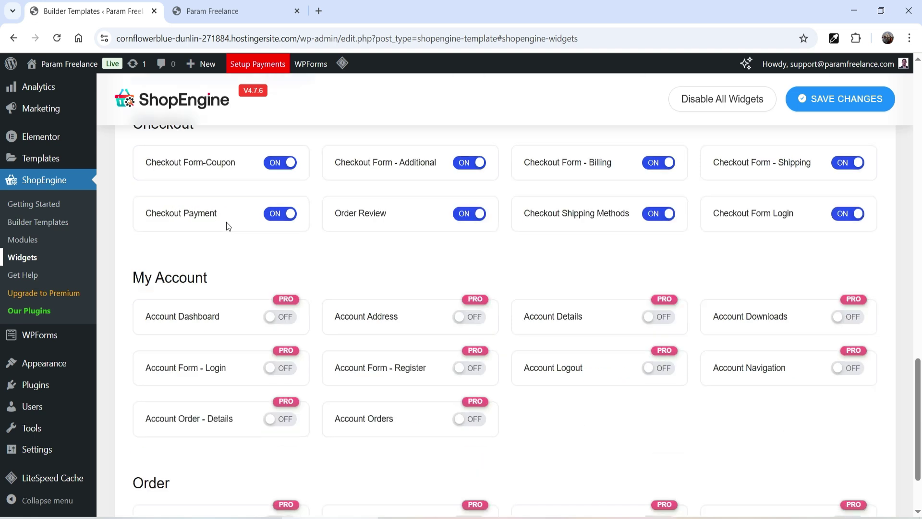
pyautogui.scroll(1, 226, 221)
pyautogui.scroll(-2, 267, 238)
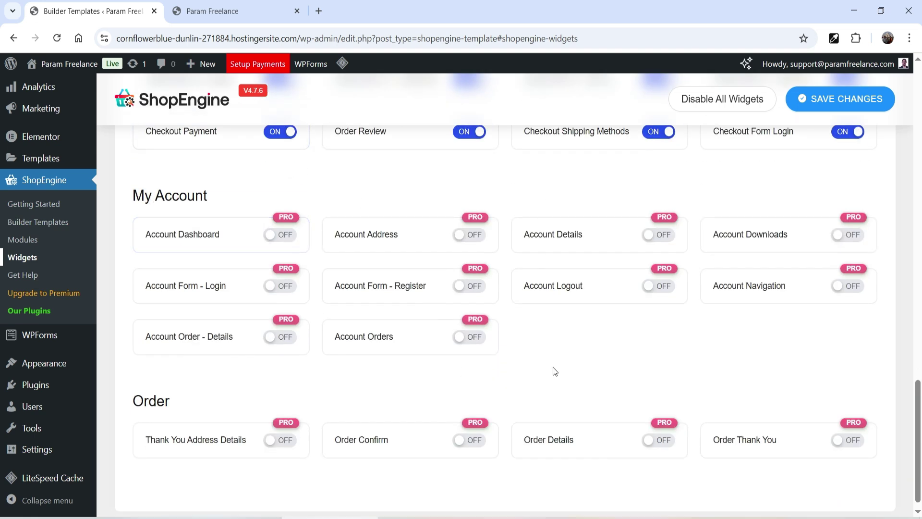
pyautogui.scroll(-1, 572, 355)
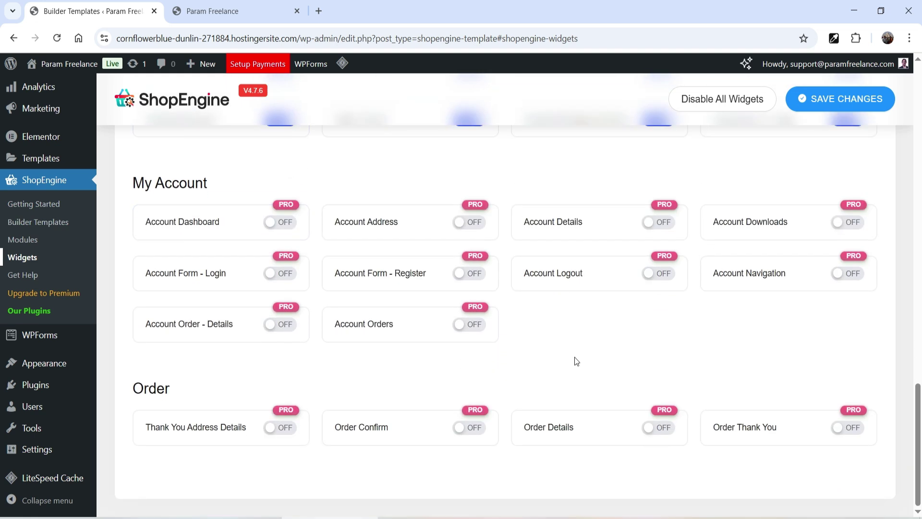
pyautogui.scroll(10, 575, 357)
pyautogui.scroll(6, 640, 356)
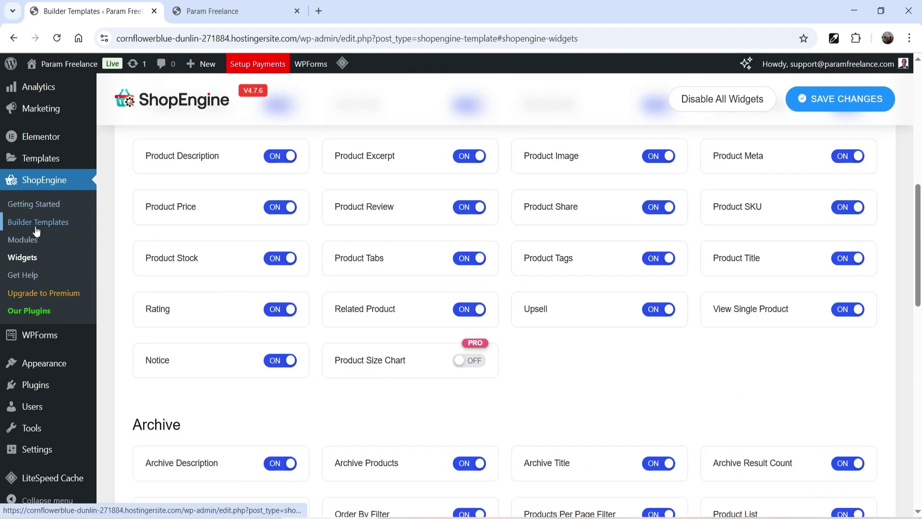
# Open the ShopEngine builder templates list, then switch to the storefront and examine the product grid on the Store page
pyautogui.click(37, 222)
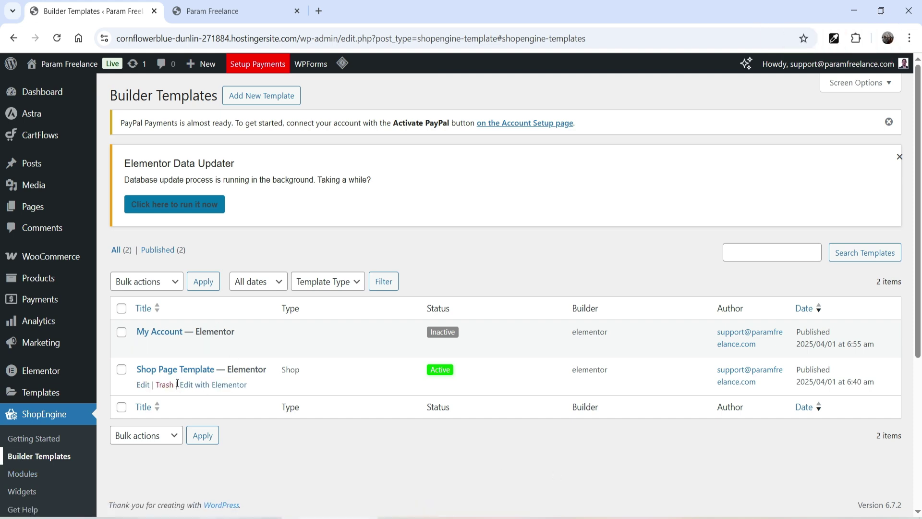
pyautogui.click(216, 11)
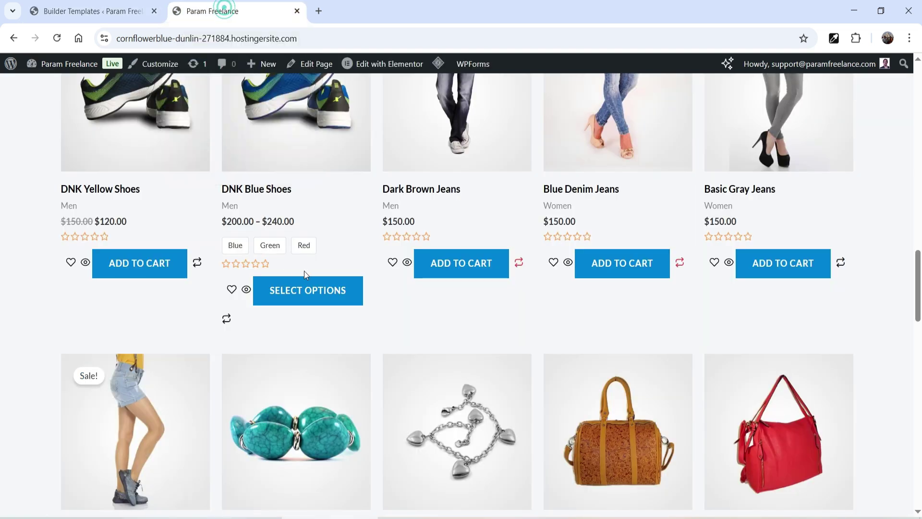
pyautogui.scroll(10, 304, 271)
pyautogui.scroll(5, 297, 234)
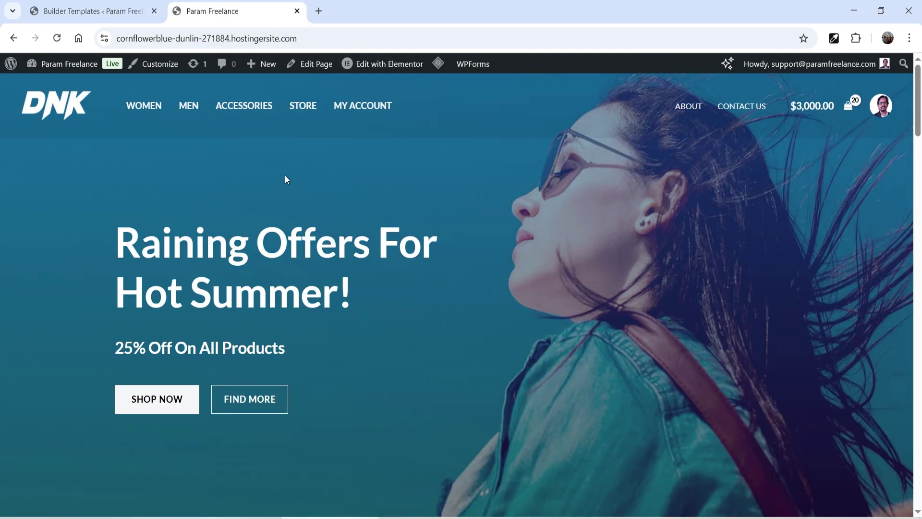
pyautogui.click(312, 106)
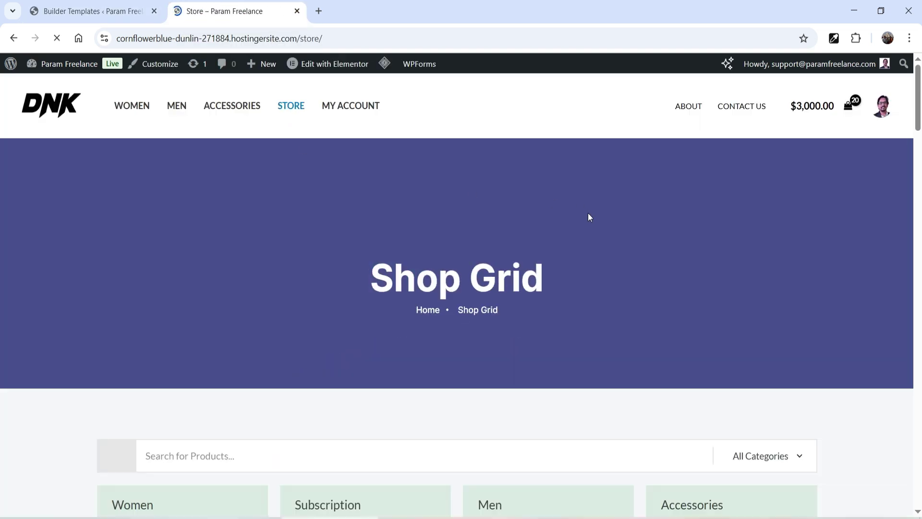
pyautogui.scroll(-5, 588, 216)
pyautogui.scroll(-1, 222, 255)
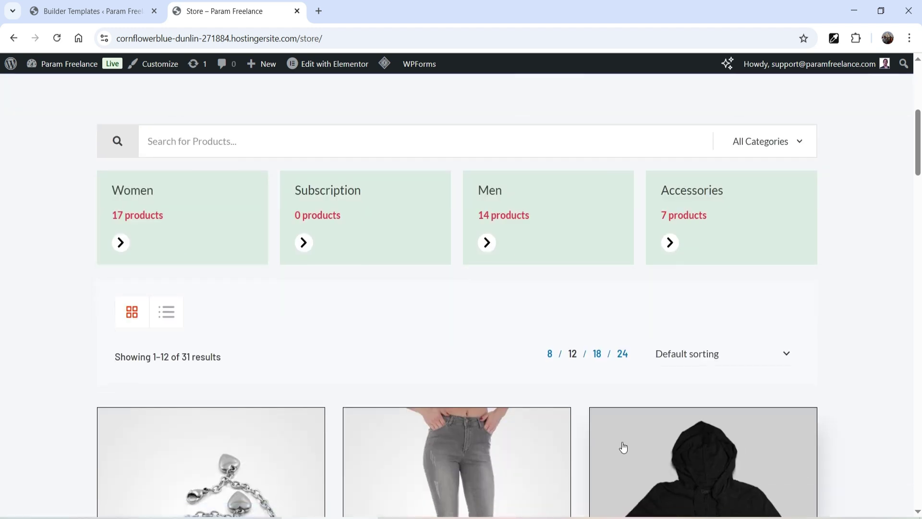
pyautogui.scroll(-8, 622, 444)
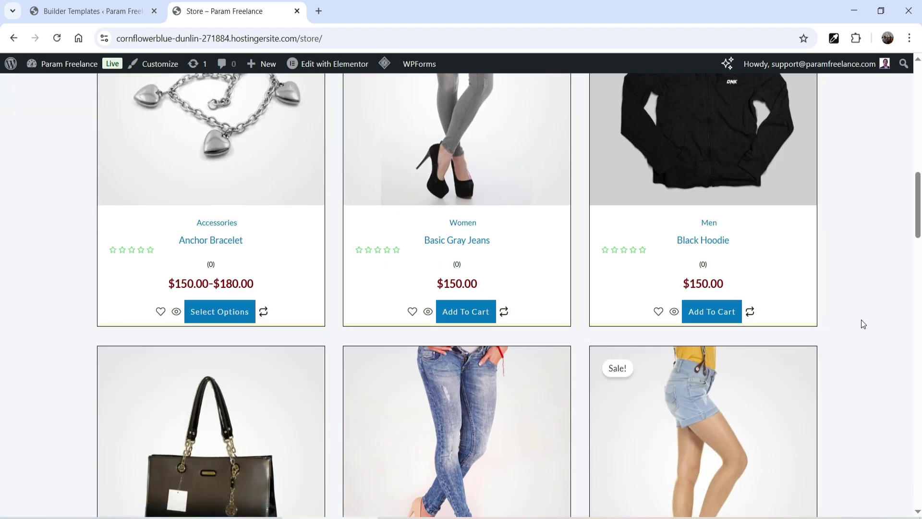
pyautogui.scroll(-5, 860, 319)
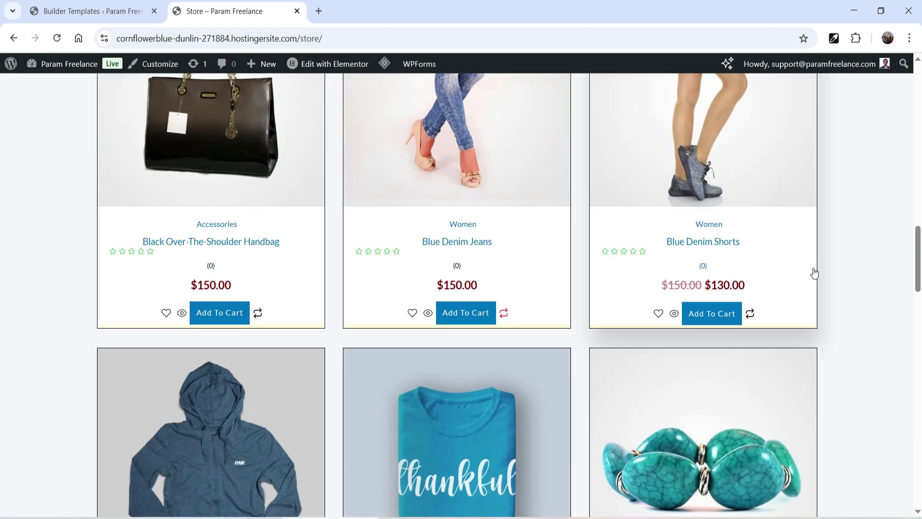
# Start a new ShopEngine builder template named "Quick View Template" with the type Quick View and make it active
pyautogui.hotkey('ctrl', 'shift', 'Tab')
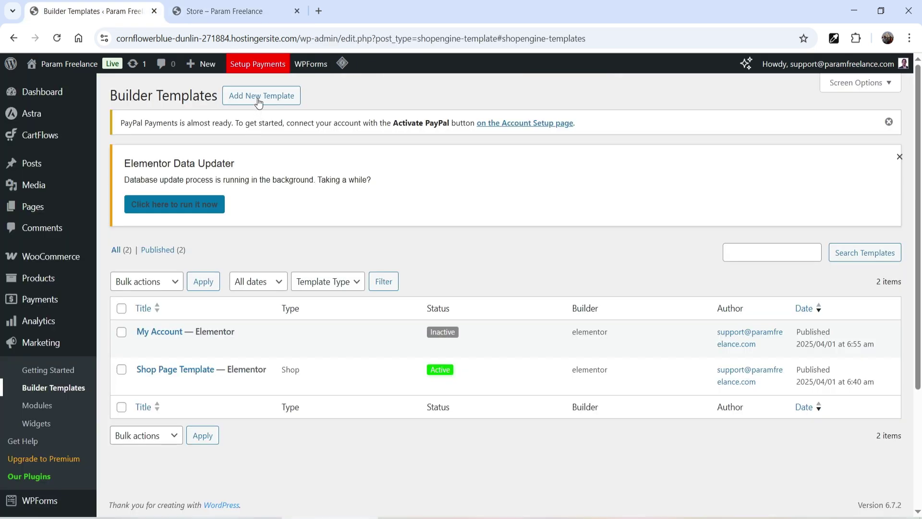
pyautogui.click(259, 98)
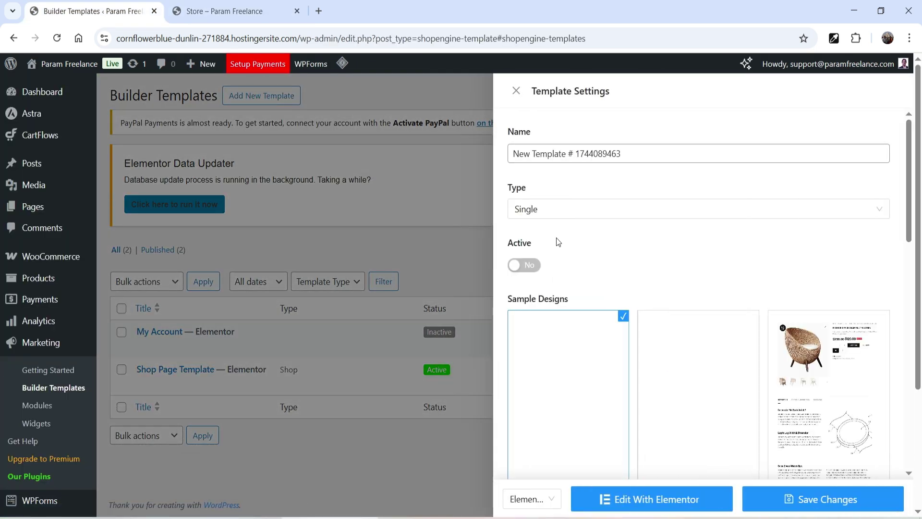
pyautogui.tripleClick(546, 153)
pyautogui.write('Quick View Template')
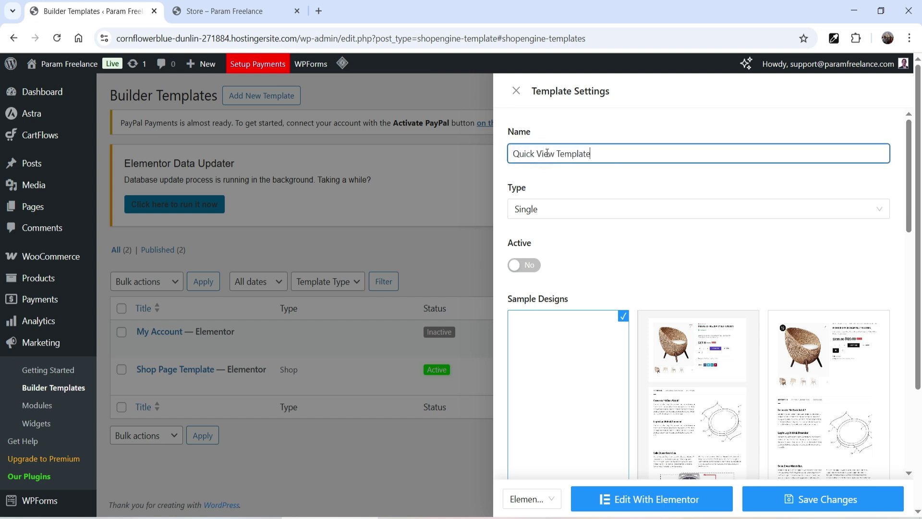
pyautogui.click(566, 216)
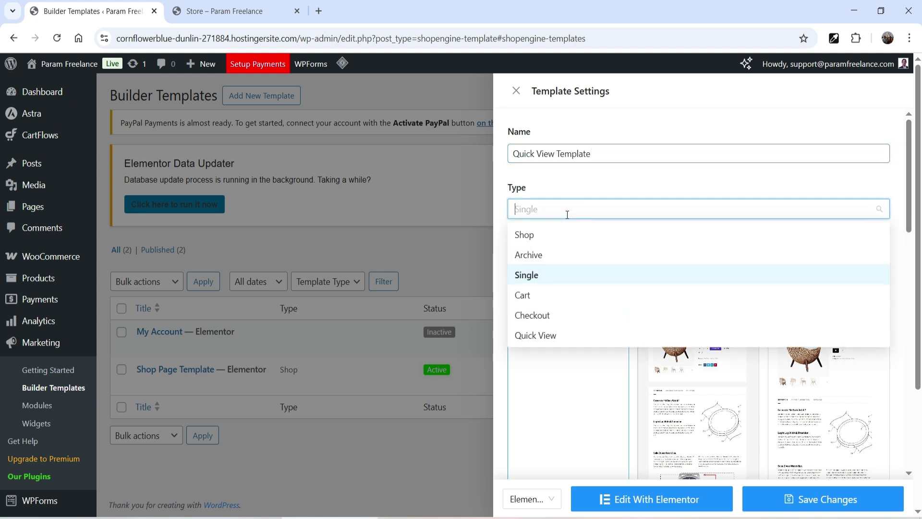
pyautogui.click(560, 336)
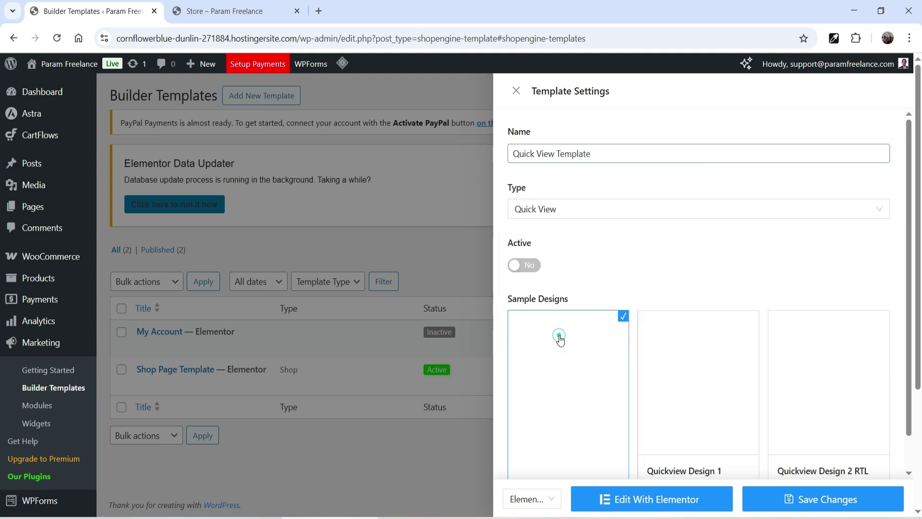
pyautogui.click(529, 272)
pyautogui.scroll(-1, 685, 245)
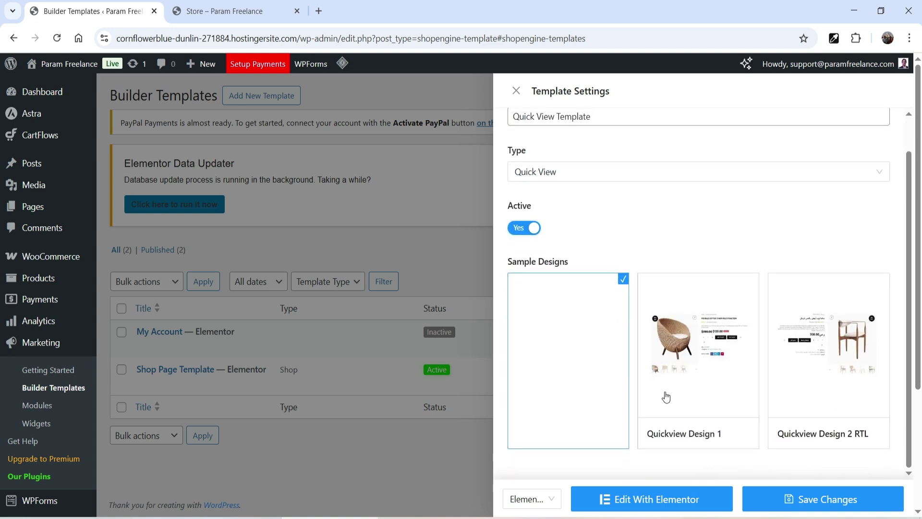
# Choose the Quickview Design 1 sample and open the template in Elementor with Bright Red Bag as the preview product
pyautogui.moveTo(752, 373)
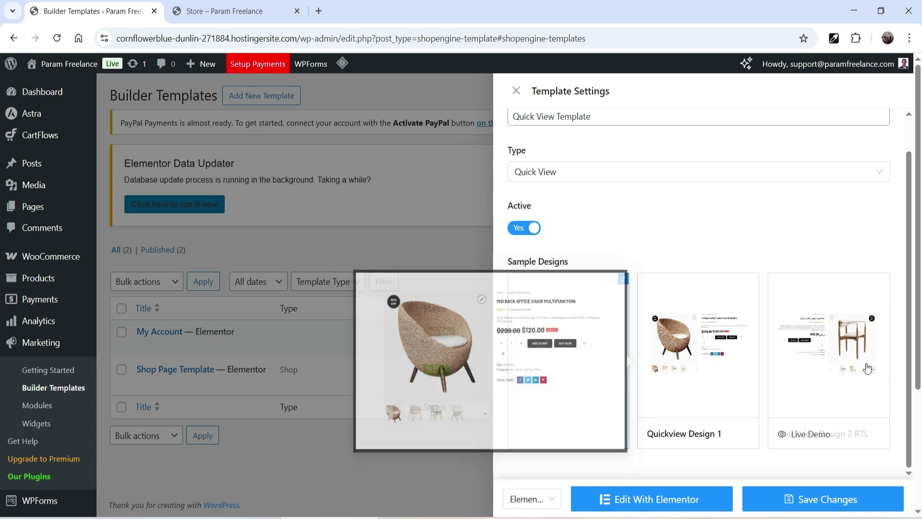
pyautogui.click(697, 346)
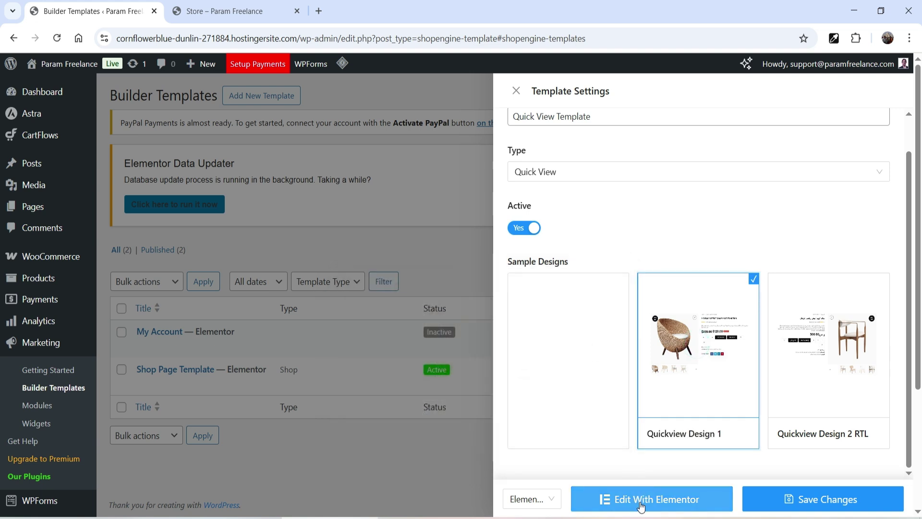
pyautogui.click(641, 505)
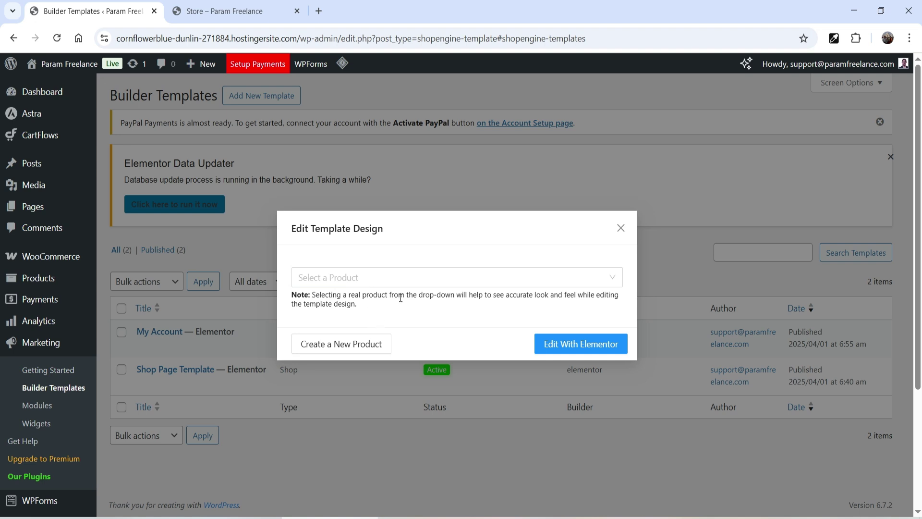
pyautogui.click(377, 280)
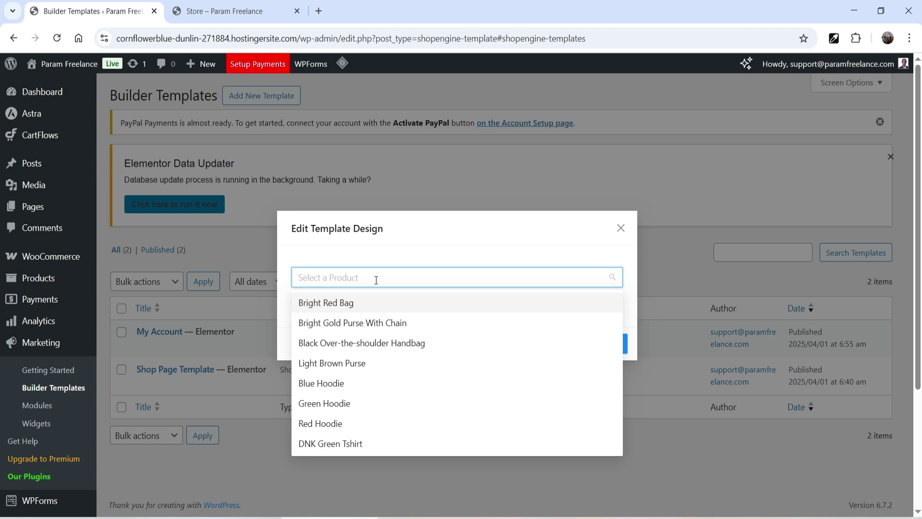
pyautogui.click(376, 302)
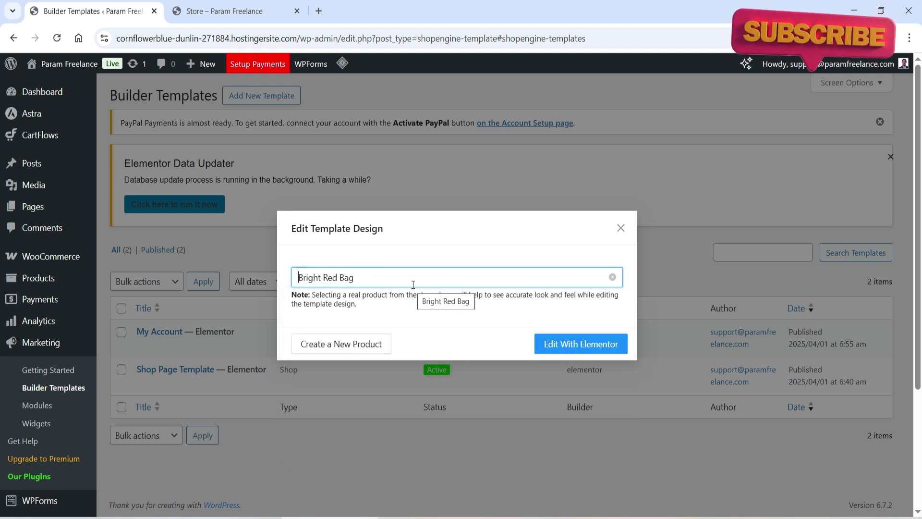
pyautogui.click(587, 345)
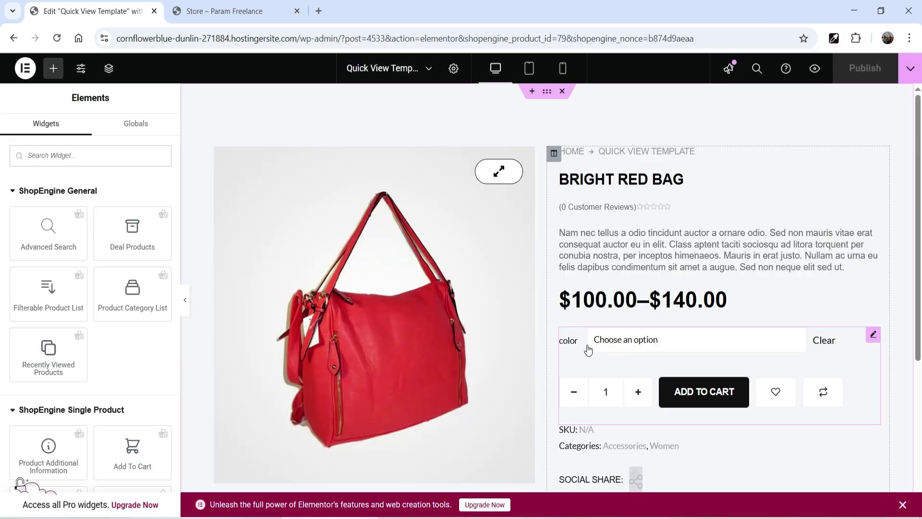
# Examine the template's breadcrumbs, title, rating, excerpt, price, add to cart, meta and share widgets along with their settings
pyautogui.scroll(-3, 469, 257)
pyautogui.scroll(3, 528, 226)
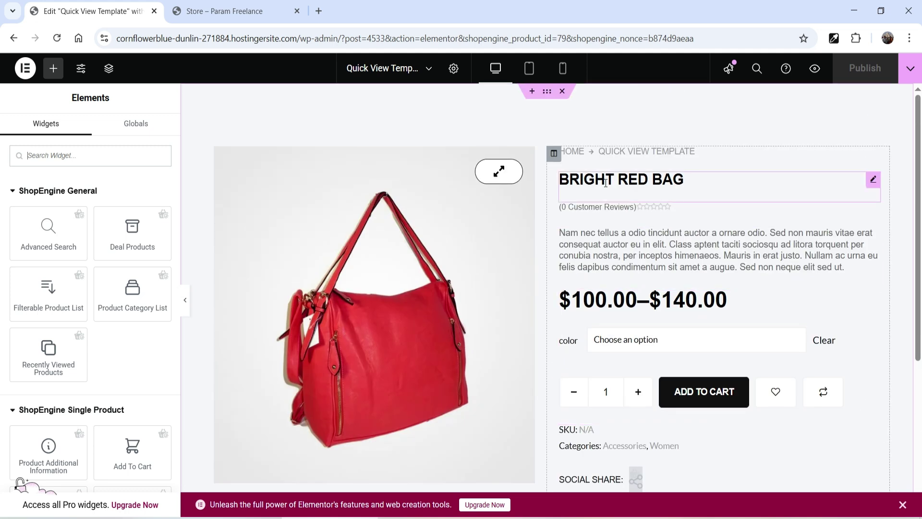
pyautogui.click(600, 149)
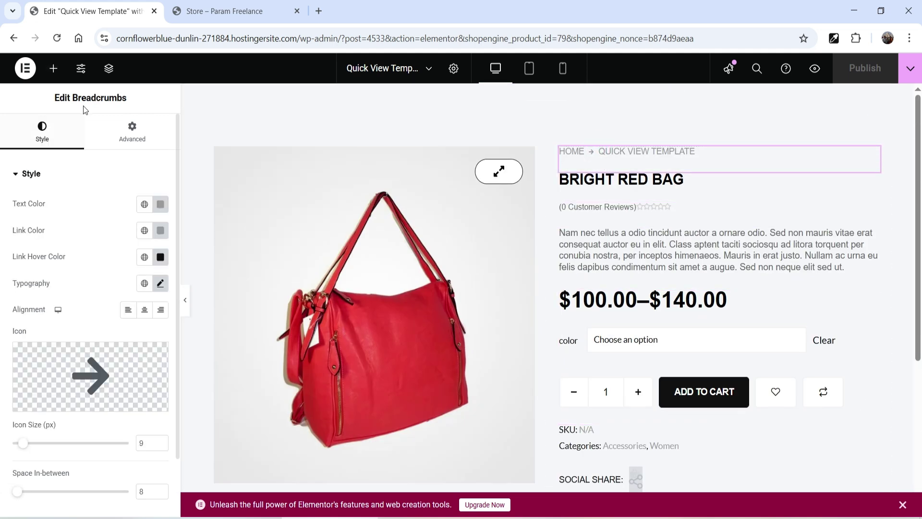
pyautogui.click(633, 179)
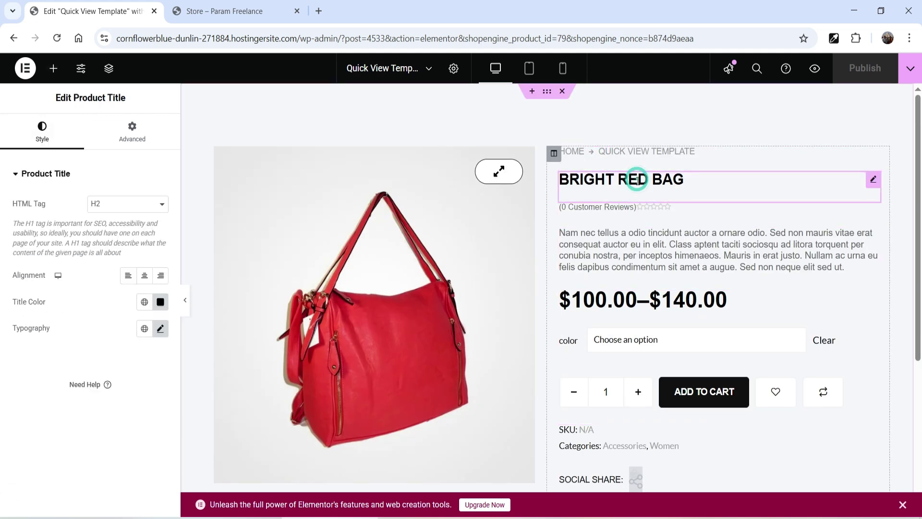
pyautogui.click(624, 213)
pyautogui.click(642, 256)
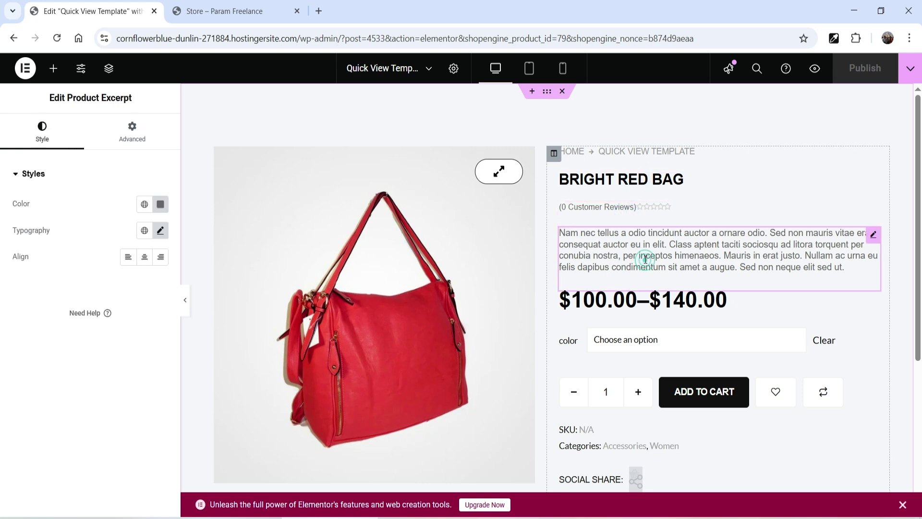
pyautogui.click(620, 292)
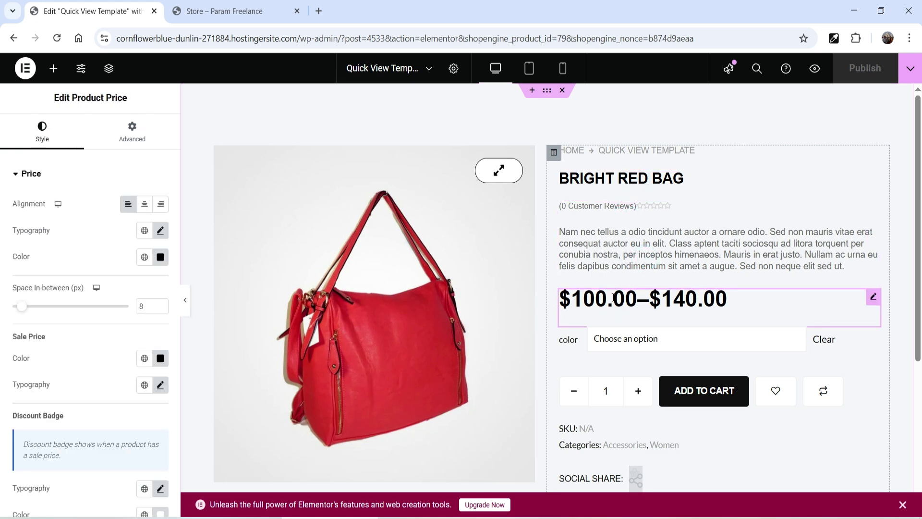
pyautogui.scroll(-1, 571, 283)
pyautogui.click(569, 283)
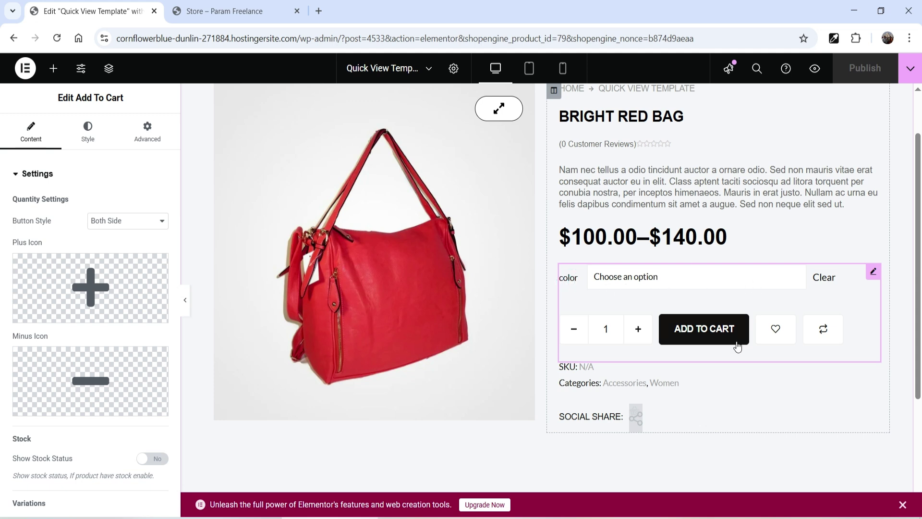
pyautogui.click(611, 370)
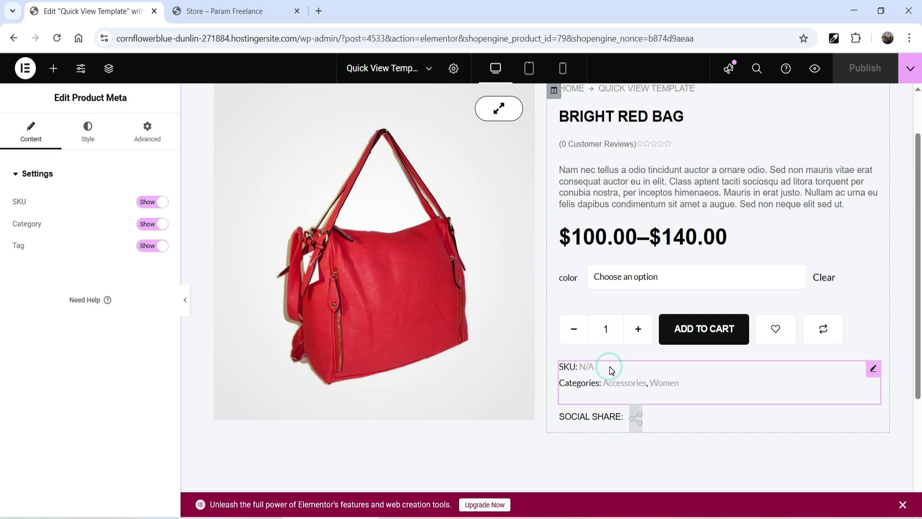
pyautogui.click(627, 426)
pyautogui.scroll(-4, 672, 360)
pyautogui.scroll(5, 720, 336)
pyautogui.scroll(-4, 618, 306)
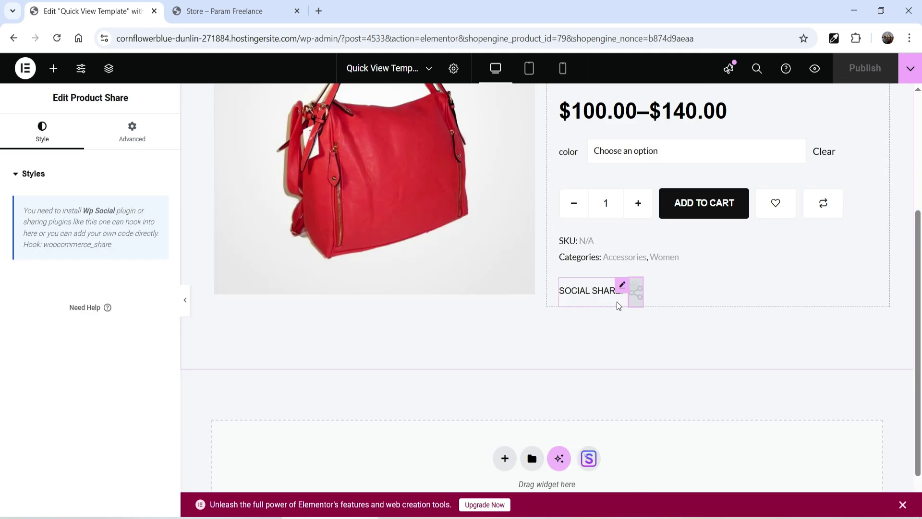
# Delete the Product Share widget and the "Social Share:" label below the product categories
pyautogui.rightClick(637, 289)
pyautogui.click(684, 501)
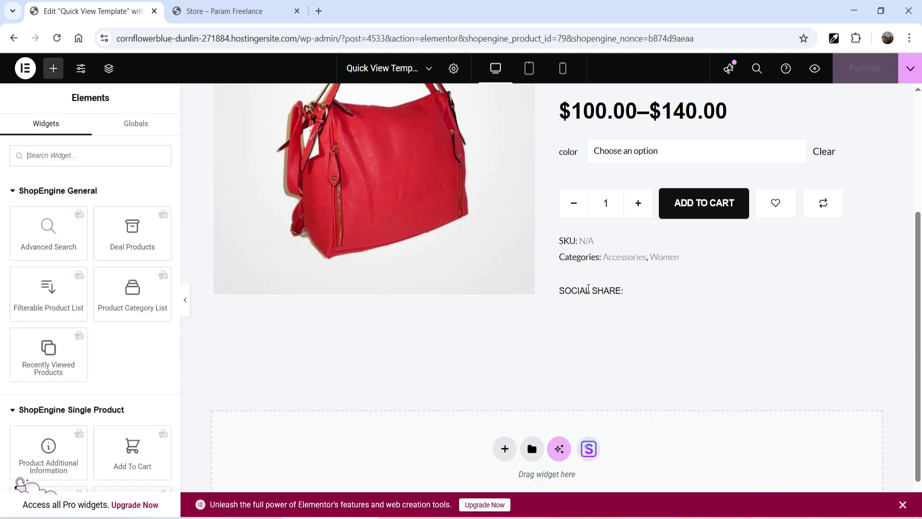
pyautogui.rightClick(623, 288)
pyautogui.click(669, 501)
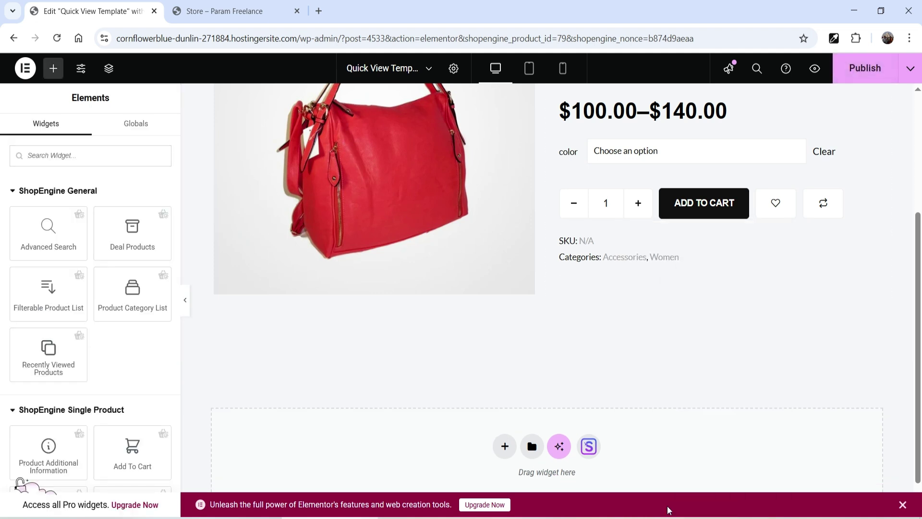
# Delete the Product Meta widget showing the SKU and categories below the add to cart area
pyautogui.scroll(3, 625, 369)
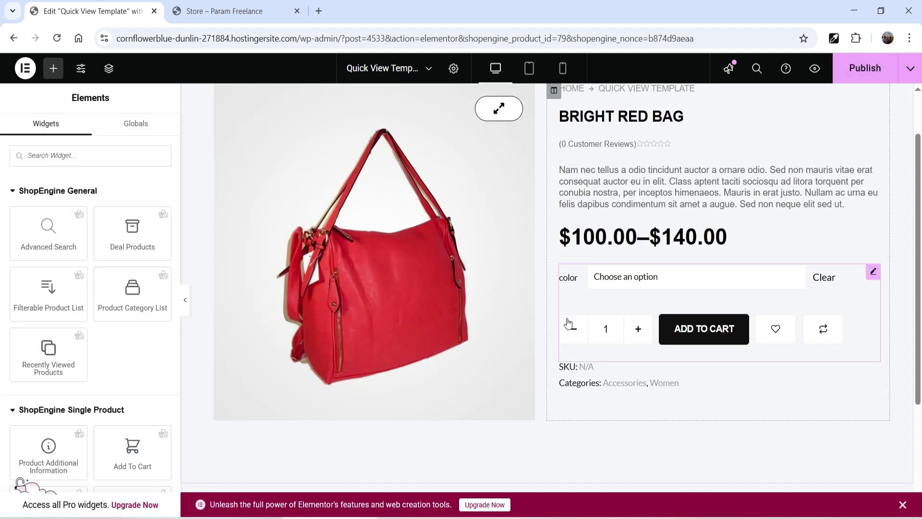
pyautogui.click(640, 376)
pyautogui.rightClick(640, 375)
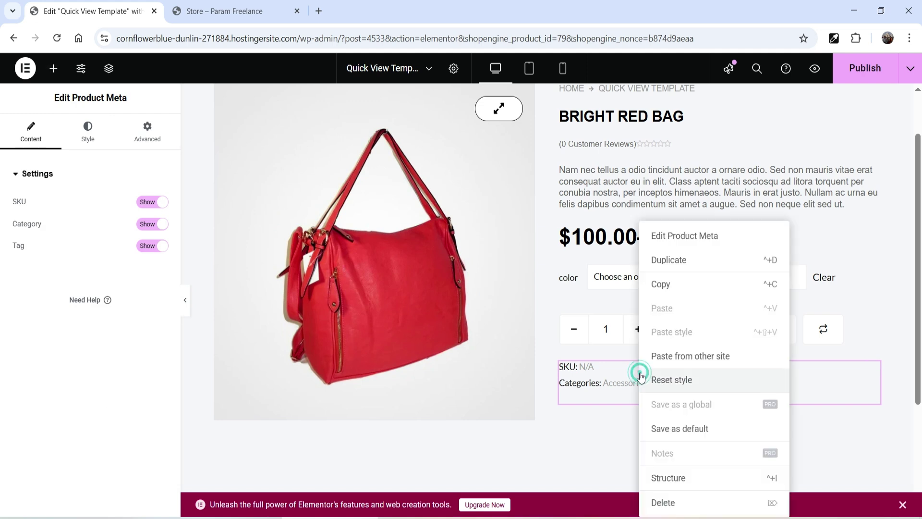
pyautogui.click(676, 502)
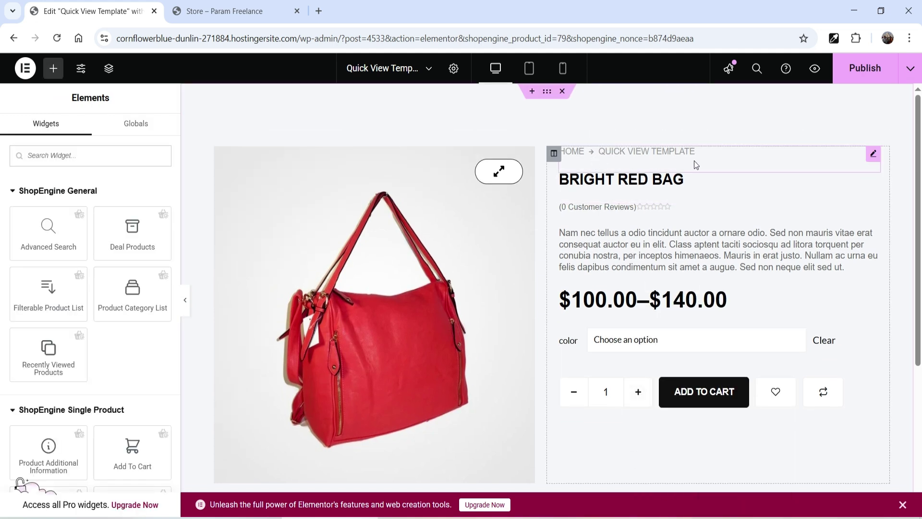
# Give the product section a classic light yellow background color (#F7FCB0) and open the section's border settings
pyautogui.click(547, 91)
pyautogui.click(546, 93)
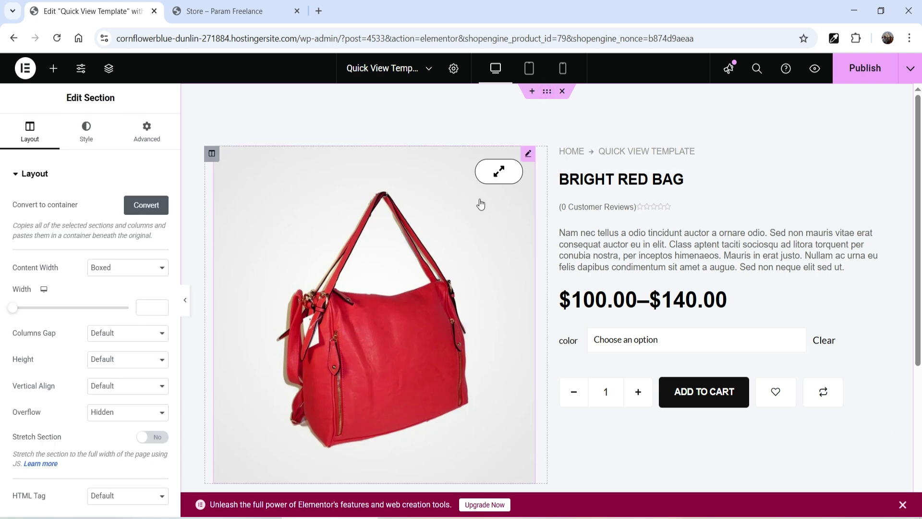
pyautogui.click(84, 132)
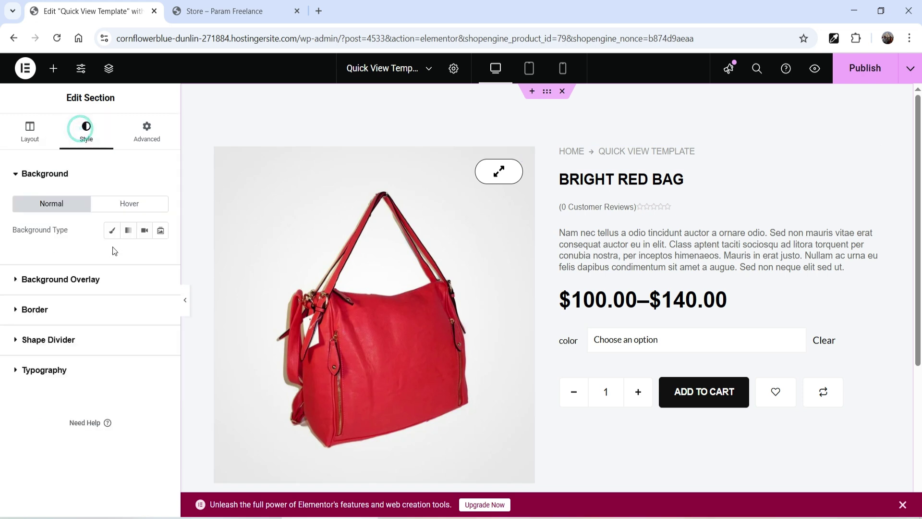
pyautogui.click(112, 230)
pyautogui.click(160, 257)
pyautogui.moveTo(106, 334); pyautogui.dragTo(121, 307)
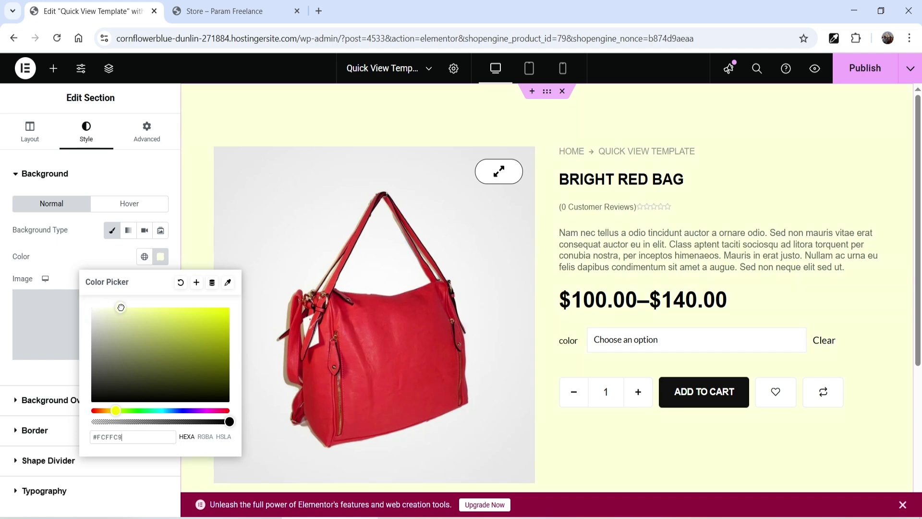
pyautogui.moveTo(176, 316); pyautogui.dragTo(133, 308)
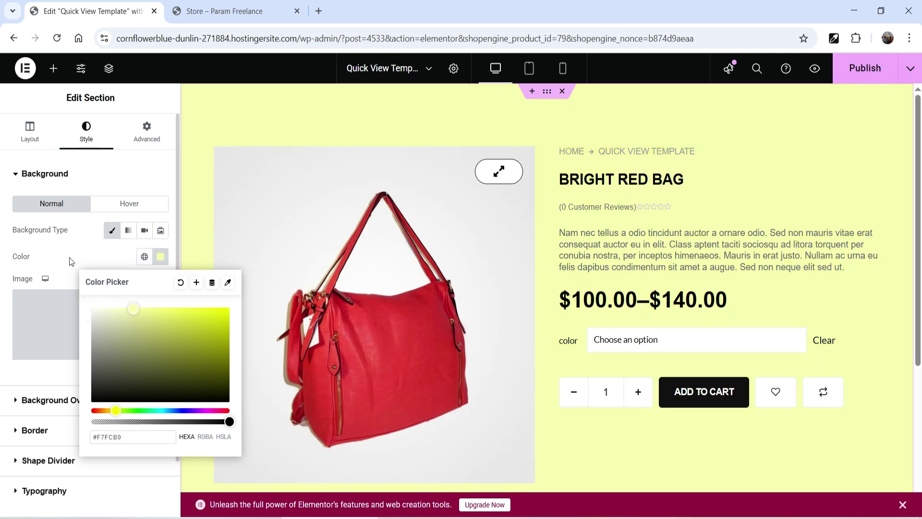
pyautogui.click(70, 260)
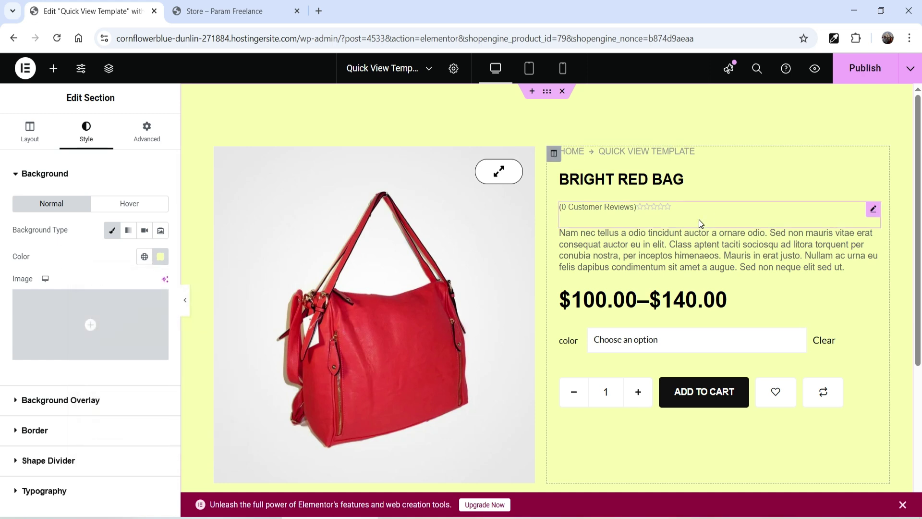
pyautogui.scroll(-2, 78, 338)
pyautogui.click(78, 337)
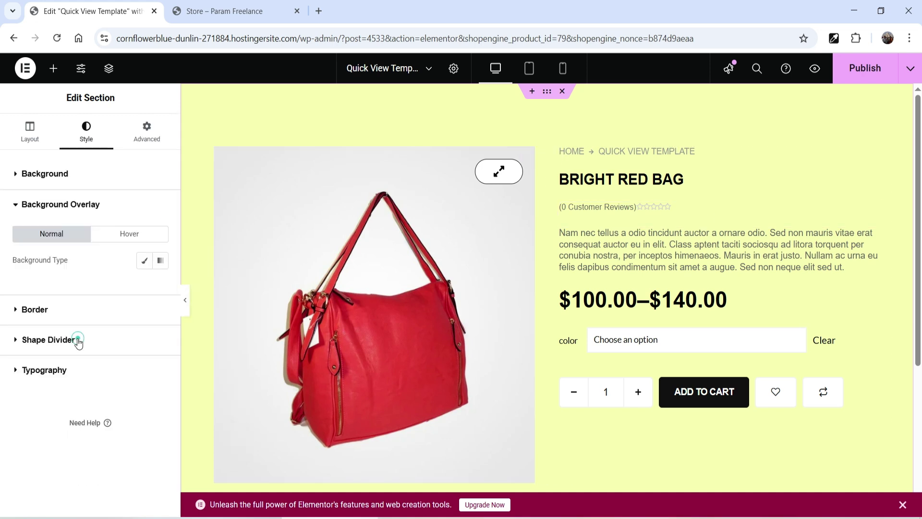
pyautogui.click(72, 322)
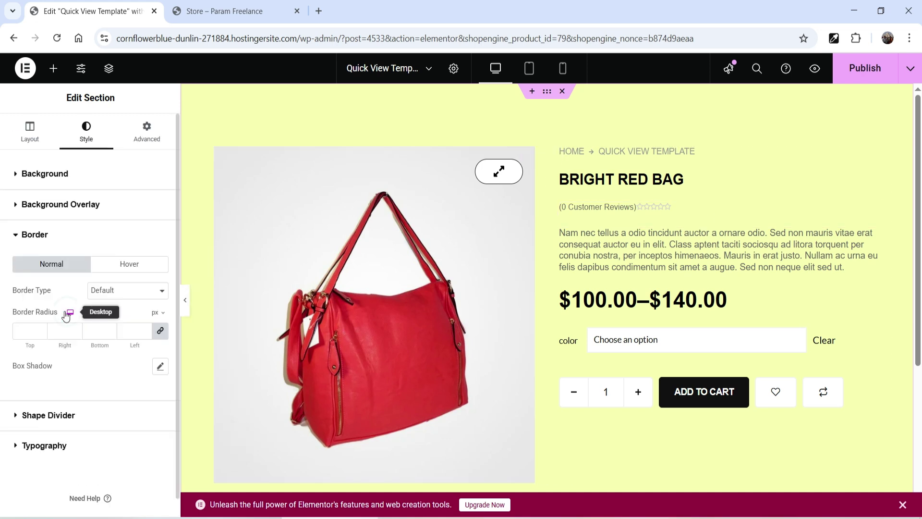
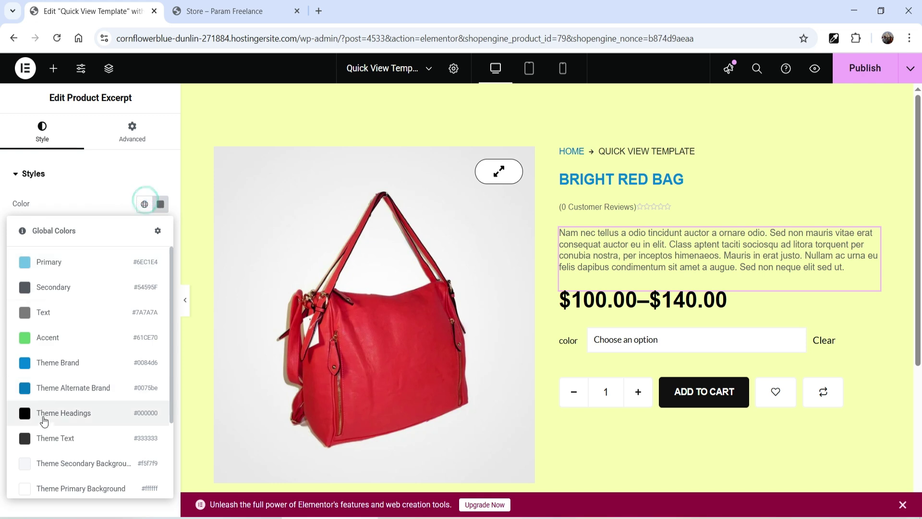
# Set the product excerpt's text color to the global Theme Headings color and open the product price widget's style settings
pyautogui.click(43, 413)
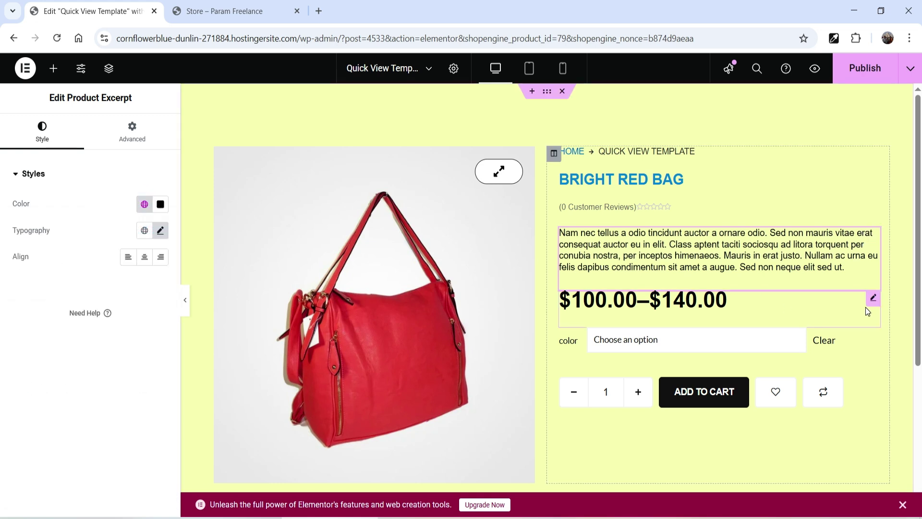
pyautogui.click(757, 307)
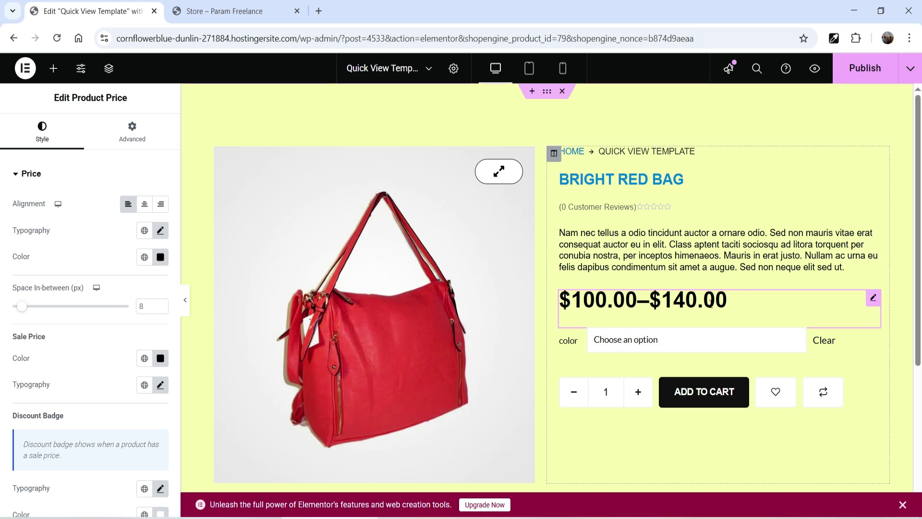
pyautogui.scroll(-1, 706, 303)
pyautogui.scroll(1, 706, 304)
# Examine the available ShopEngine General, Single Product and Product Archive widgets
pyautogui.click(54, 69)
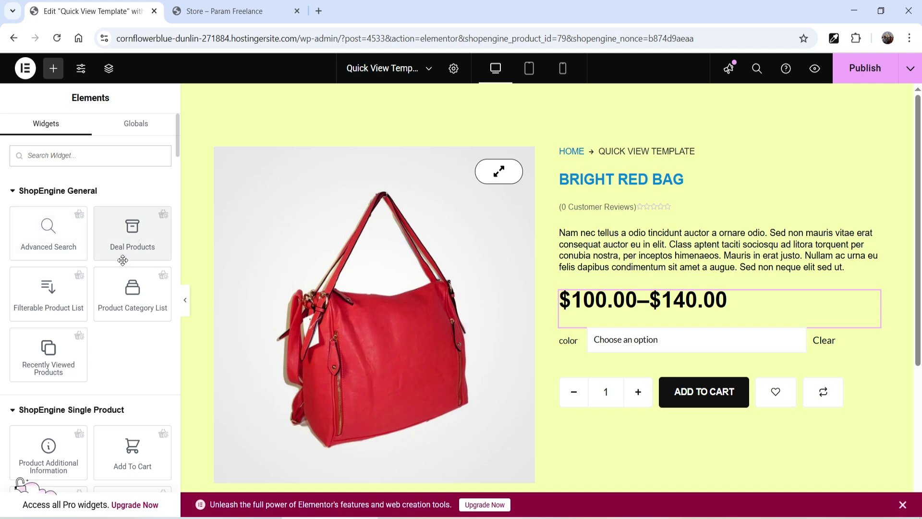
pyautogui.scroll(-3, 110, 301)
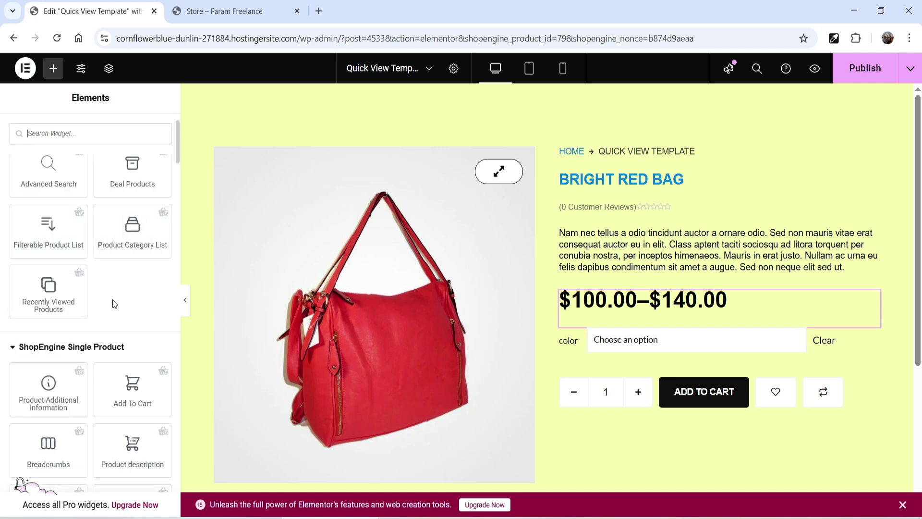
pyautogui.scroll(-4, 672, 195)
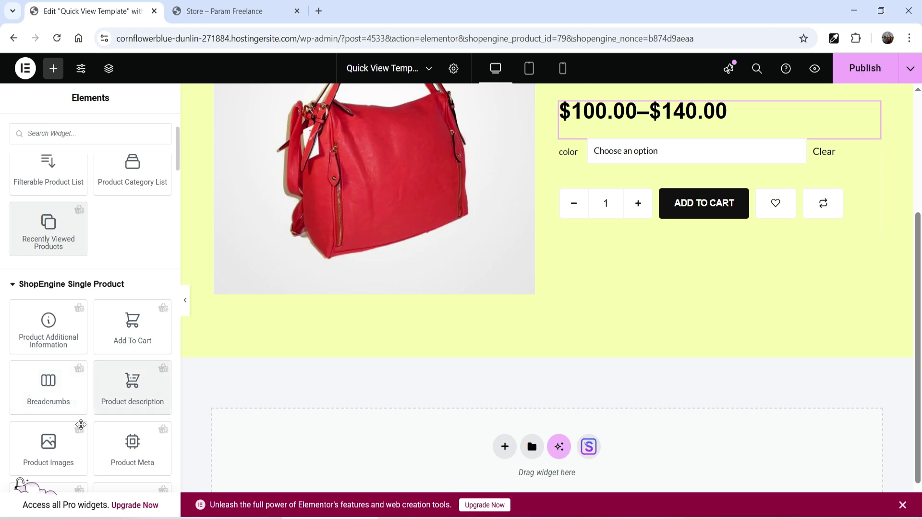
pyautogui.scroll(-3, 87, 384)
pyautogui.scroll(4, 710, 266)
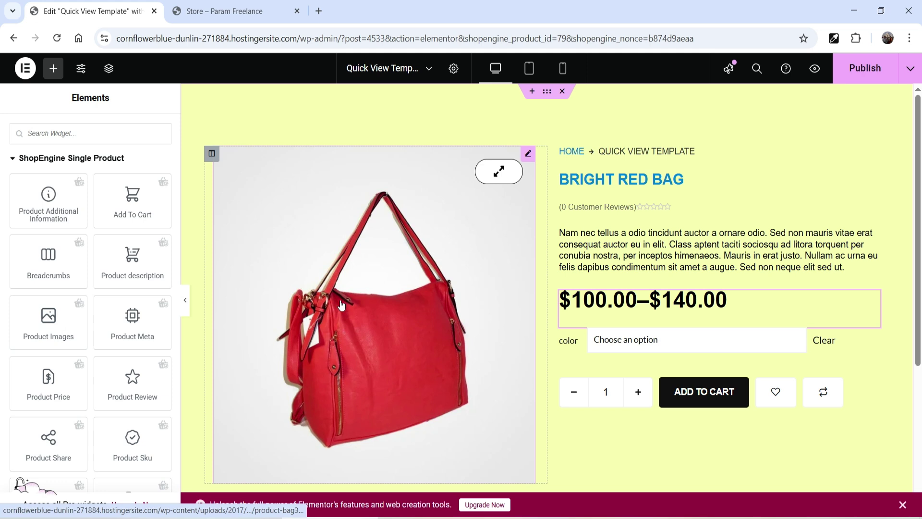
pyautogui.scroll(-3, 52, 364)
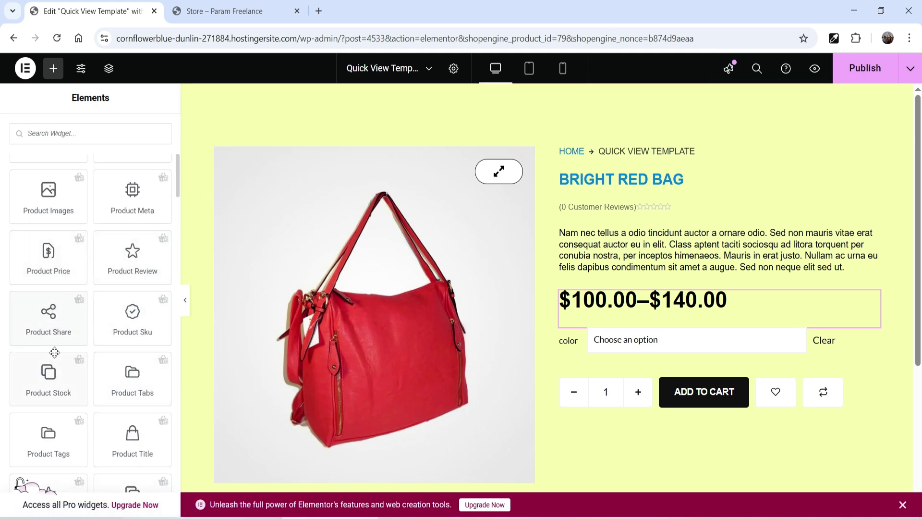
pyautogui.scroll(-1, 67, 331)
pyautogui.scroll(-1, 77, 352)
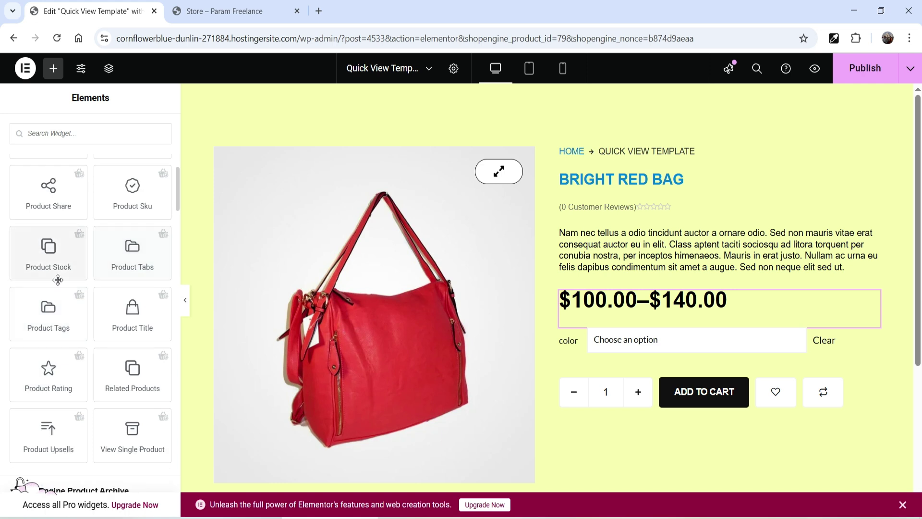
pyautogui.scroll(-2, 42, 333)
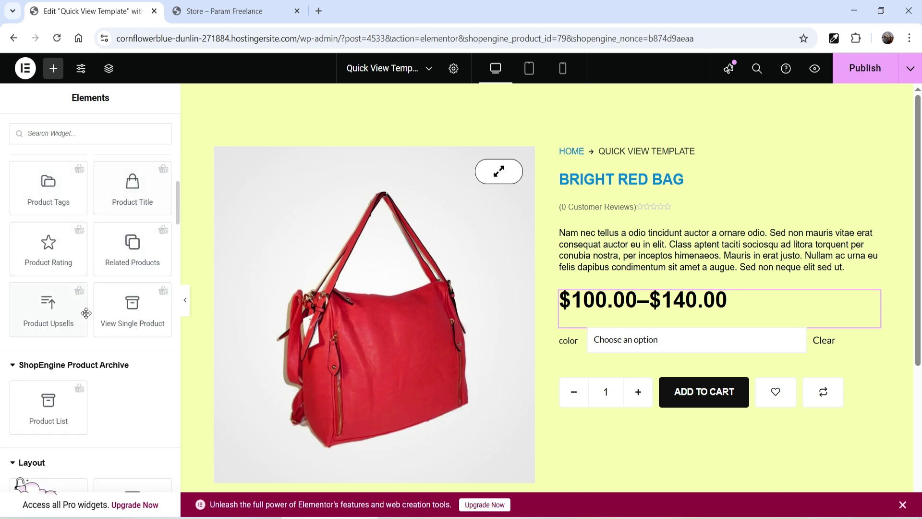
pyautogui.scroll(-3, 96, 319)
pyautogui.scroll(2, 48, 278)
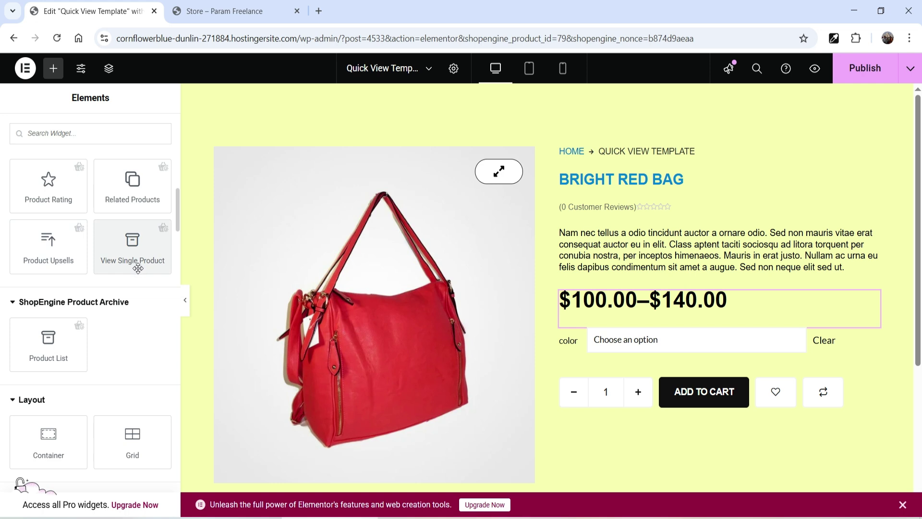
pyautogui.scroll(2, 57, 319)
# Add a single-column flexbox container below the product section and place the Recently Viewed Products widget in it
pyautogui.scroll(-5, 541, 374)
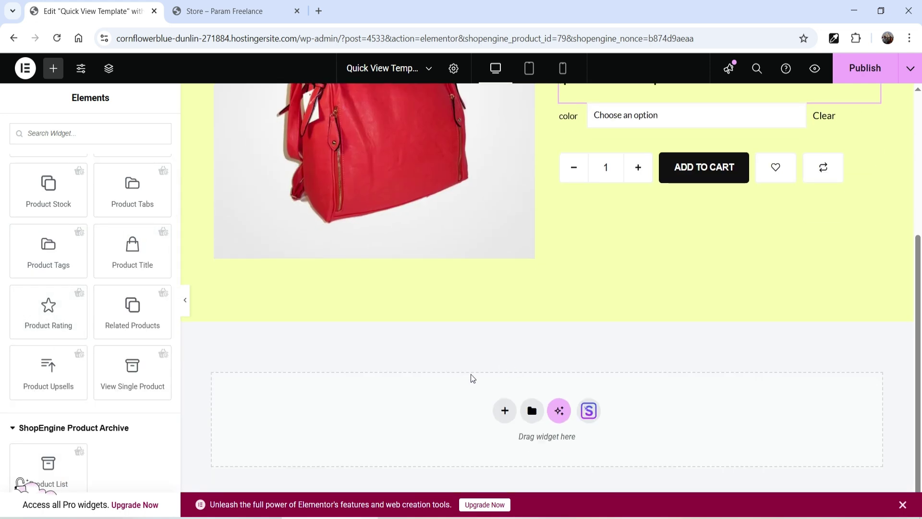
pyautogui.click(506, 410)
pyautogui.click(502, 447)
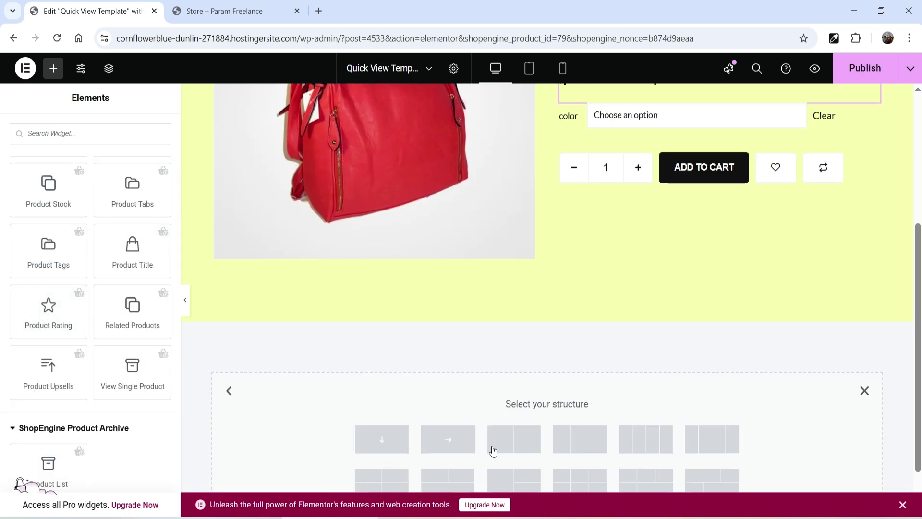
pyautogui.click(384, 440)
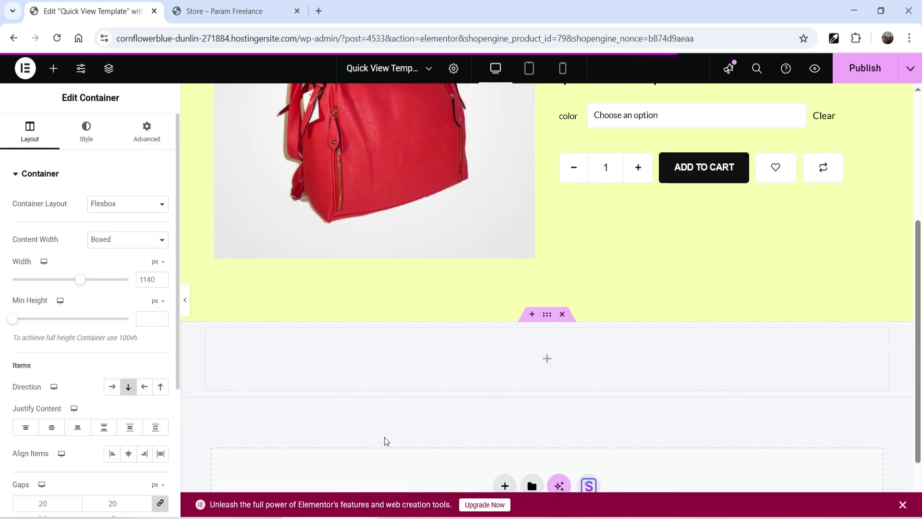
pyautogui.click(547, 358)
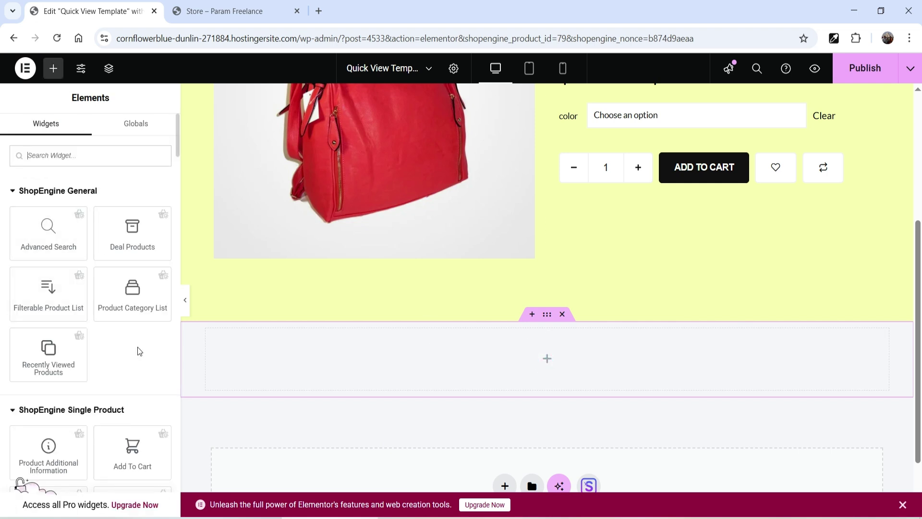
pyautogui.moveTo(54, 354); pyautogui.dragTo(491, 364)
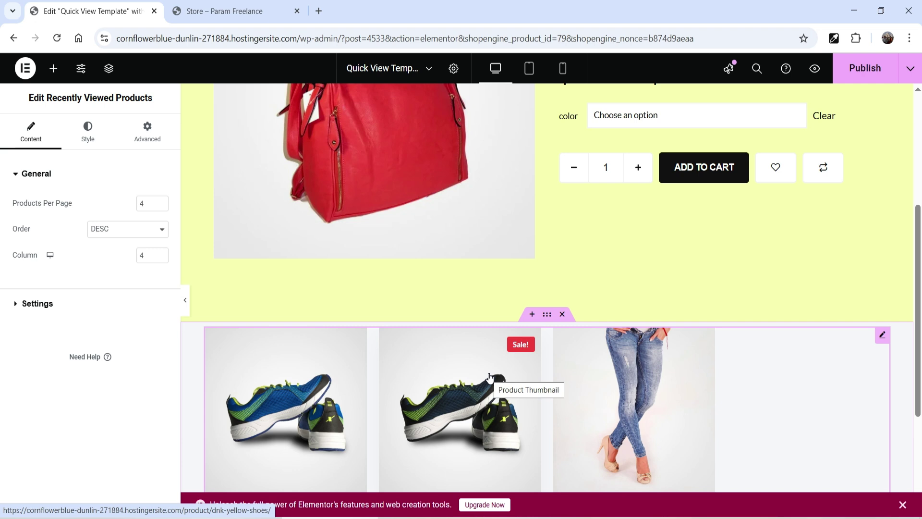
# Show the title, price and buttons in the Recently Viewed Products widget, and turn off its sale badge and tag
pyautogui.scroll(-4, 674, 300)
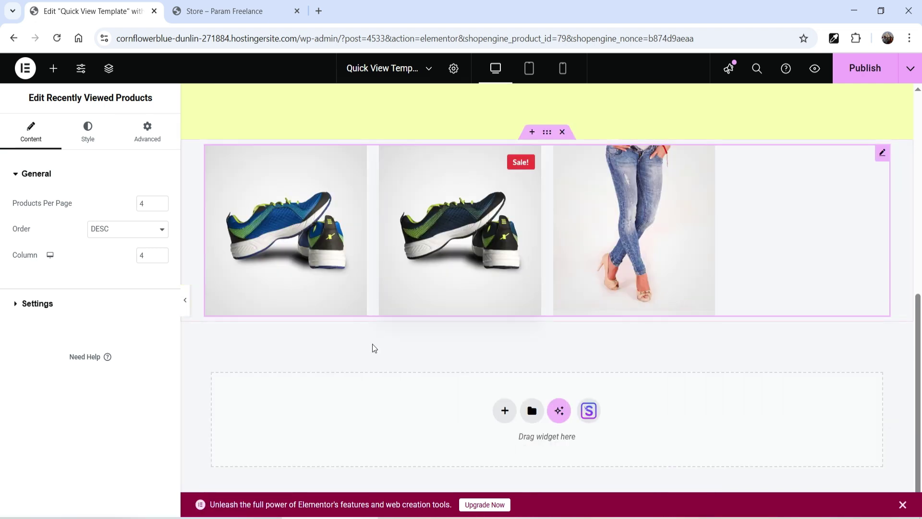
pyautogui.click(48, 303)
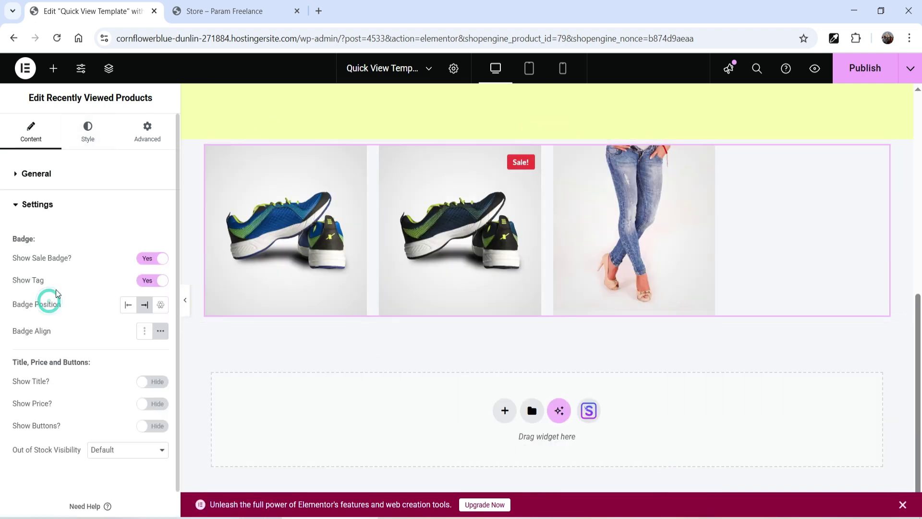
pyautogui.click(147, 384)
pyautogui.click(152, 404)
pyautogui.click(152, 428)
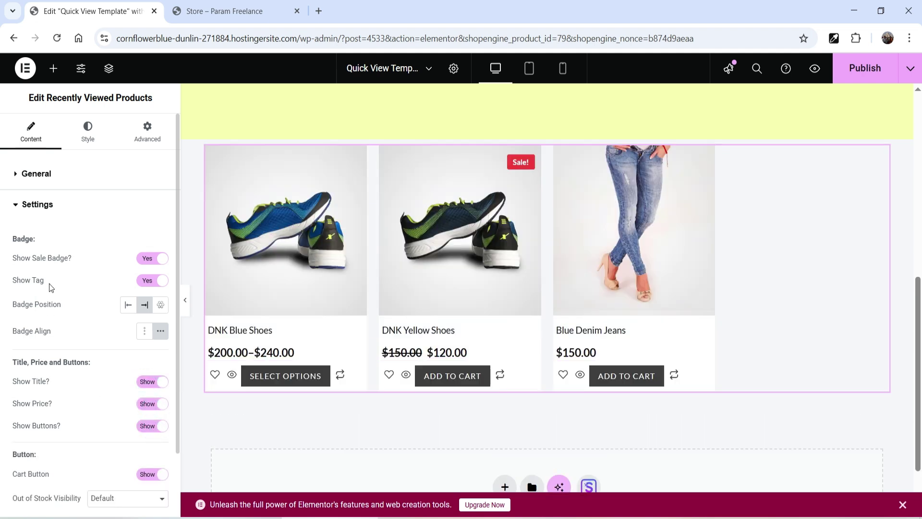
pyautogui.click(146, 259)
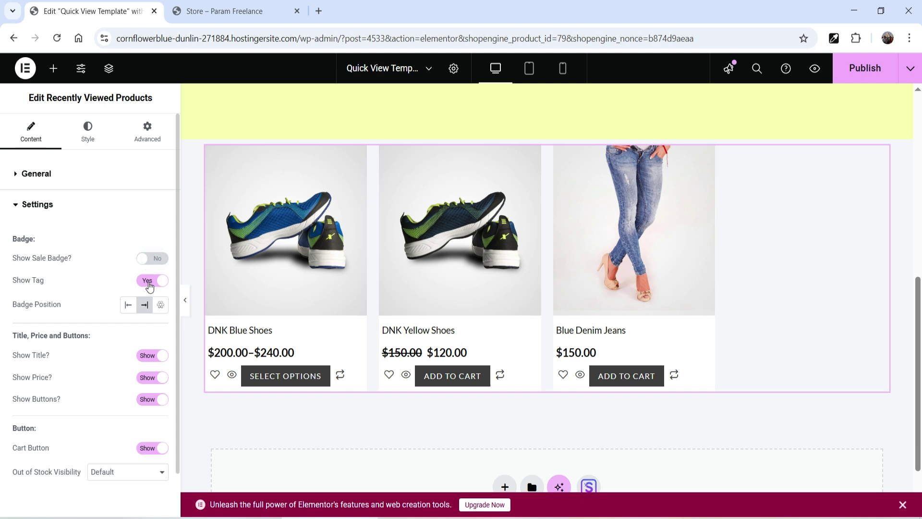
pyautogui.click(151, 281)
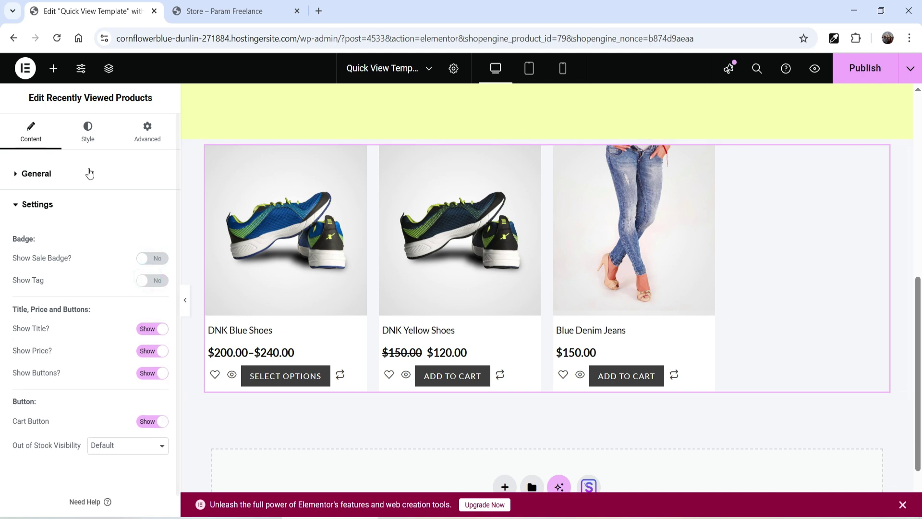
# Set the Recently Viewed Products widget to 3 columns
pyautogui.click(36, 174)
pyautogui.click(162, 260)
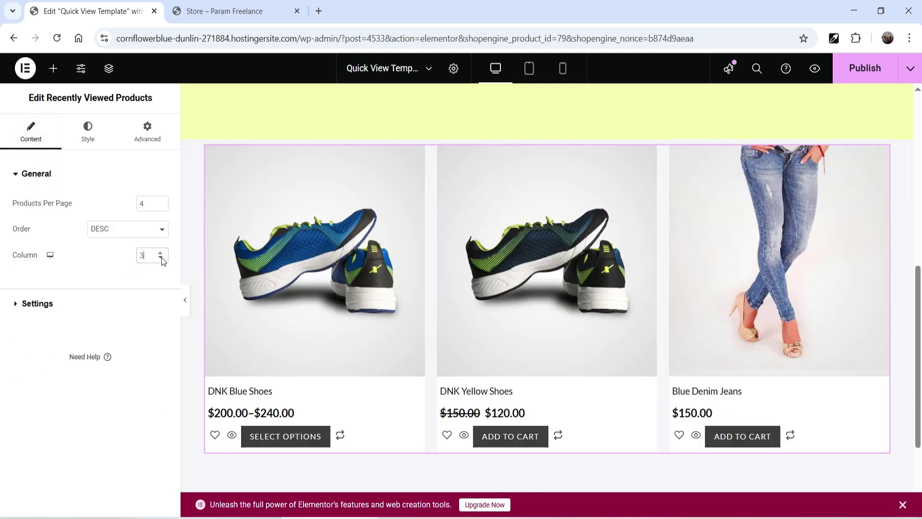
pyautogui.scroll(-1, 686, 269)
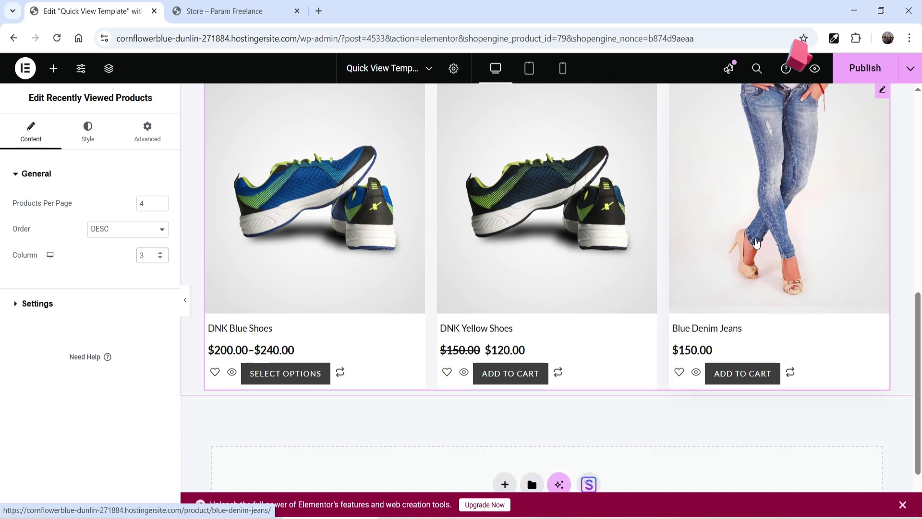
# Publish the Quick View template and switch to the open Store page
pyautogui.scroll(4, 685, 198)
pyautogui.click(862, 72)
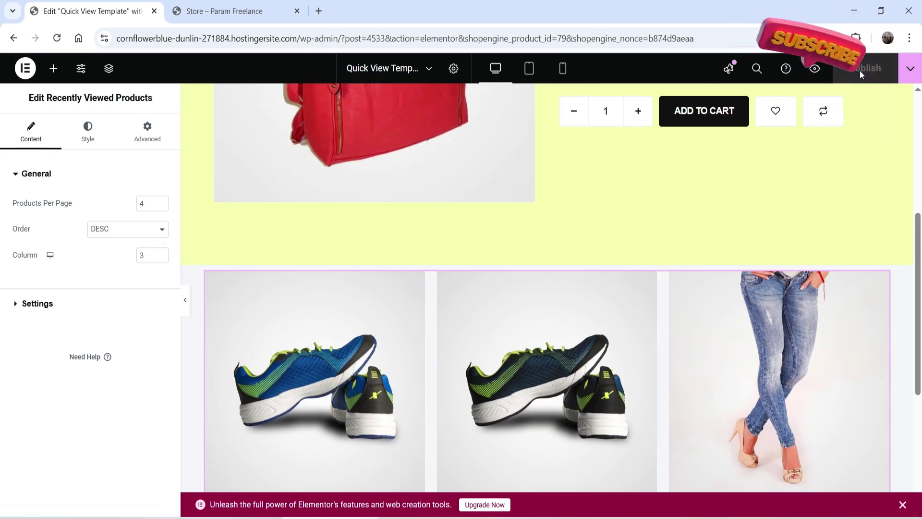
pyautogui.click(216, 10)
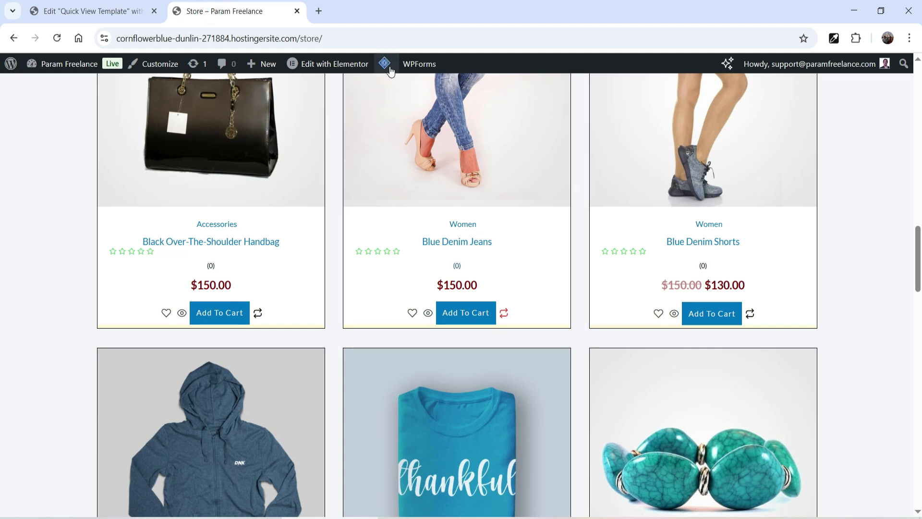
# Clear the site cache on the store page, and examine the Basic Gray Jeans quick view popup down to its recently viewed products
pyautogui.moveTo(384, 64)
pyautogui.click(398, 120)
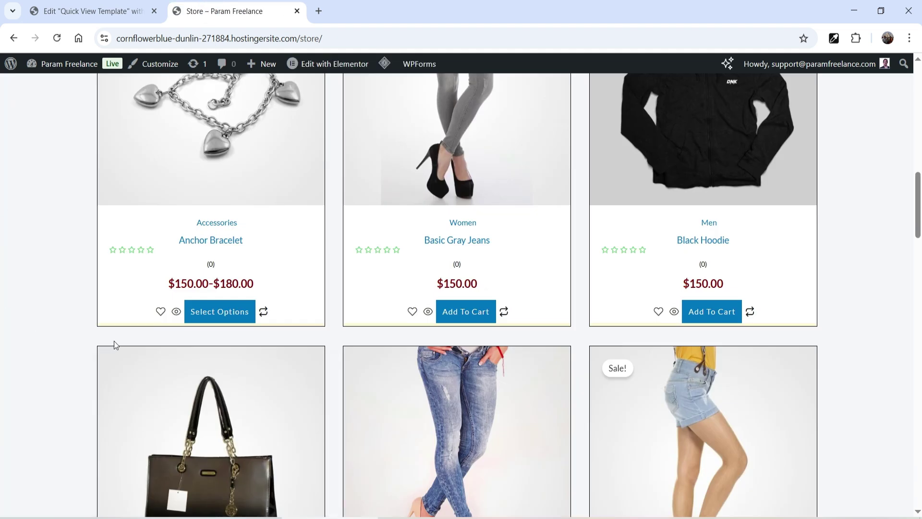
pyautogui.click(175, 312)
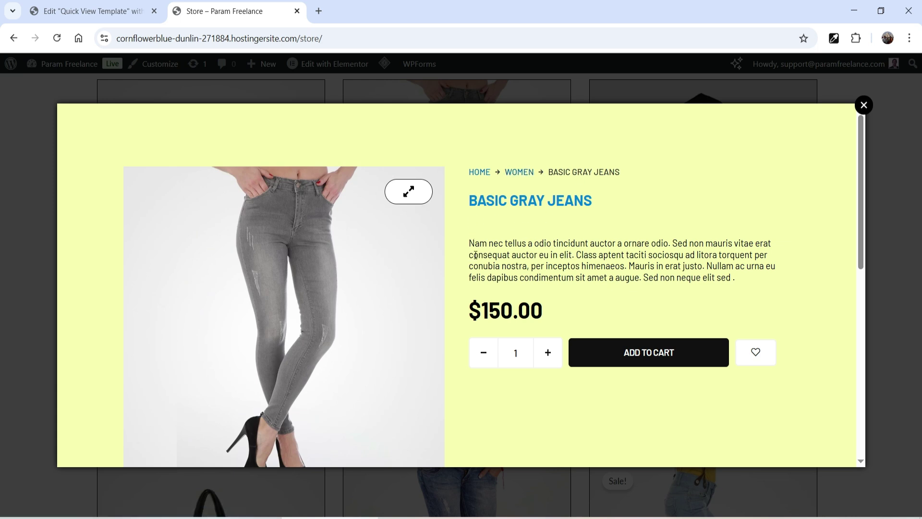
pyautogui.scroll(-4, 655, 257)
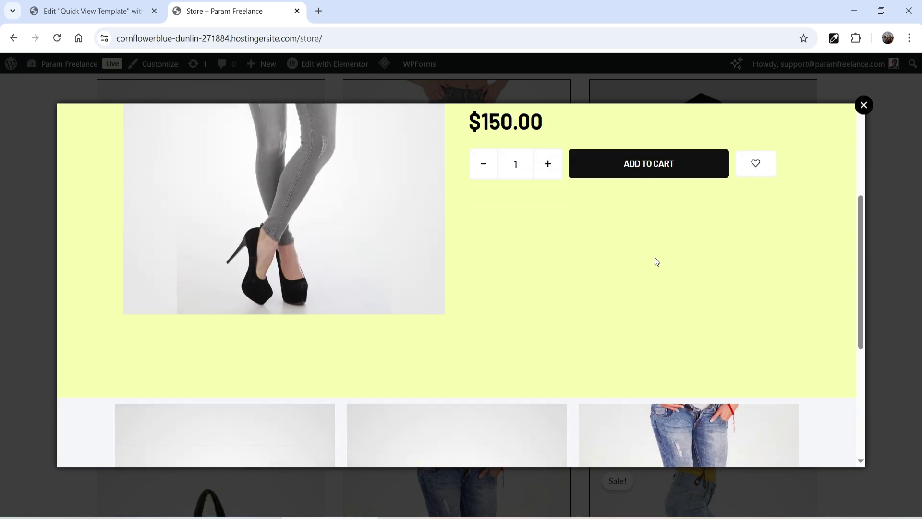
pyautogui.scroll(-5, 619, 245)
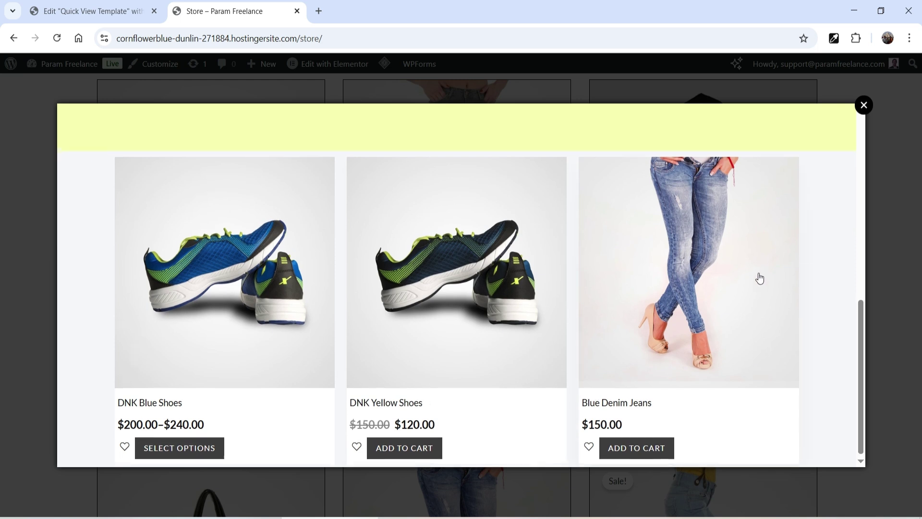
pyautogui.scroll(9, 760, 278)
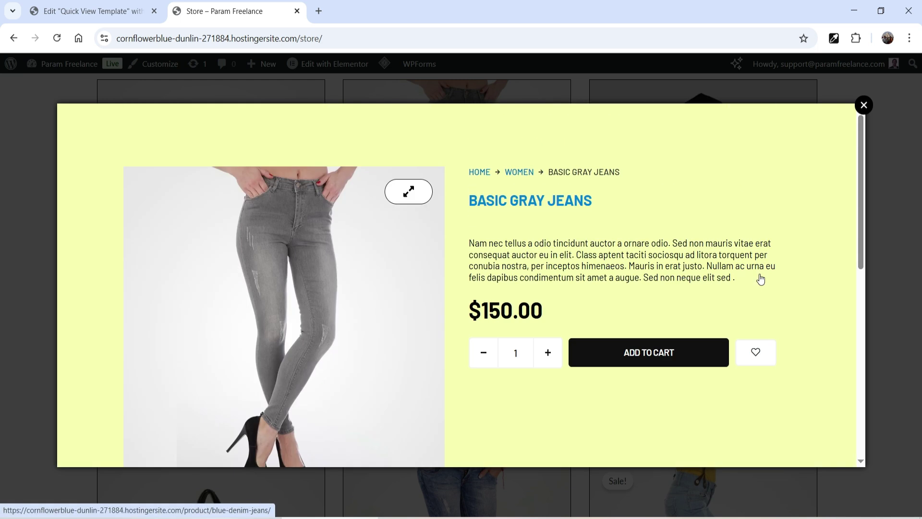
# Return to the Quick View template in the editor and exit to the ShopEngine Builder Templates list
pyautogui.hotkey('ctrl', 'shift', 'Tab')
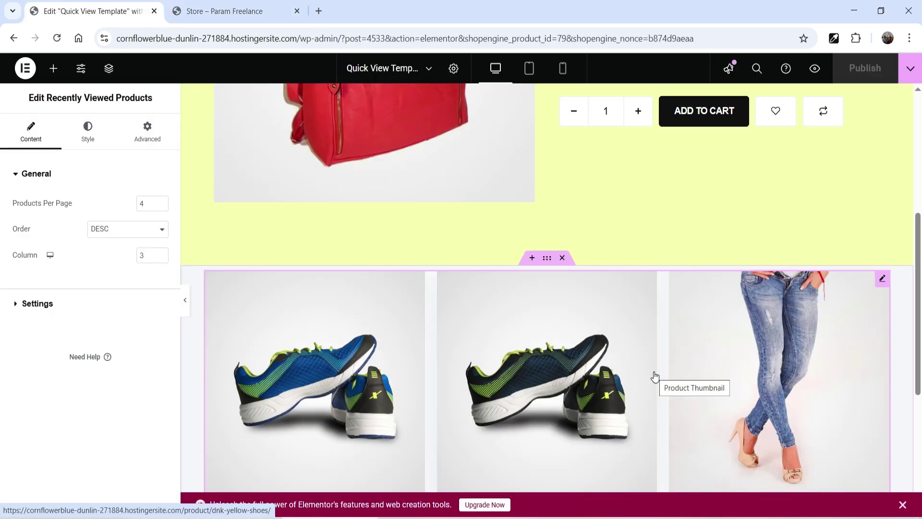
pyautogui.scroll(-1, 655, 377)
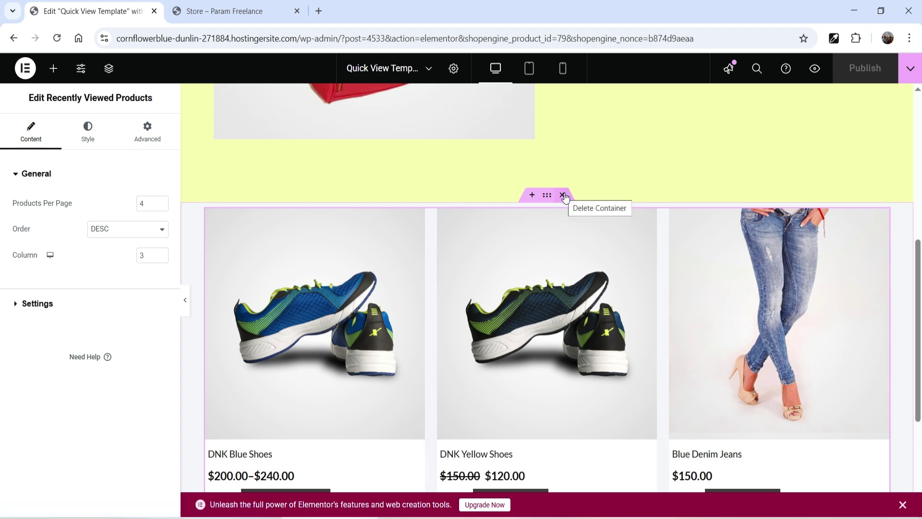
pyautogui.click(53, 68)
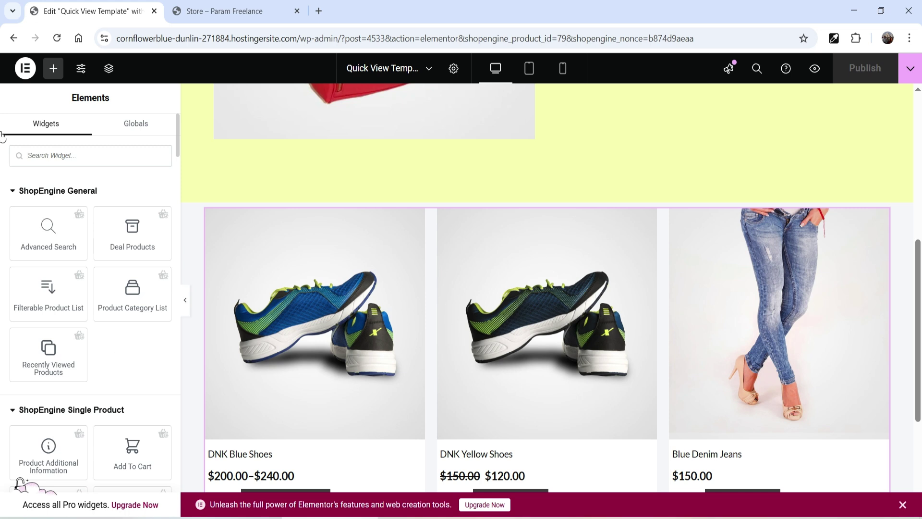
pyautogui.click(25, 68)
pyautogui.click(55, 192)
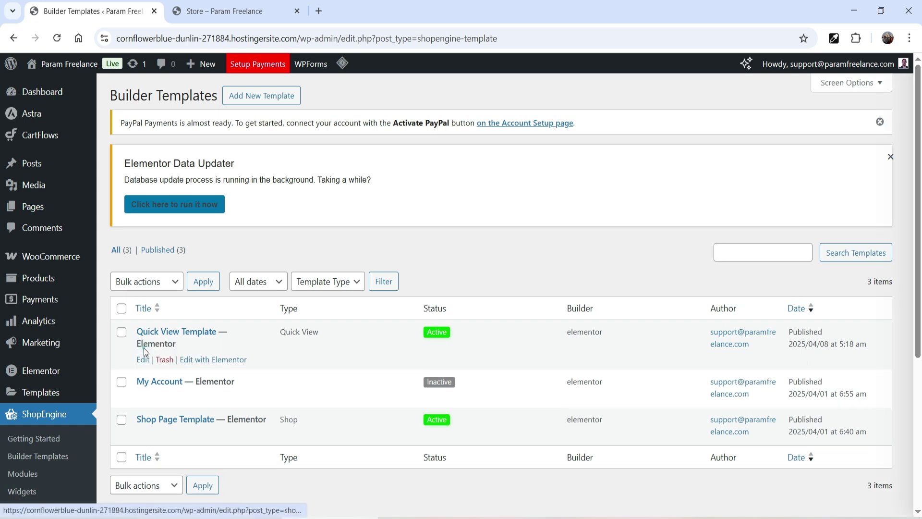
# Open the Quick View Template's settings, save them with Active set to Yes, and close them
pyautogui.click(143, 348)
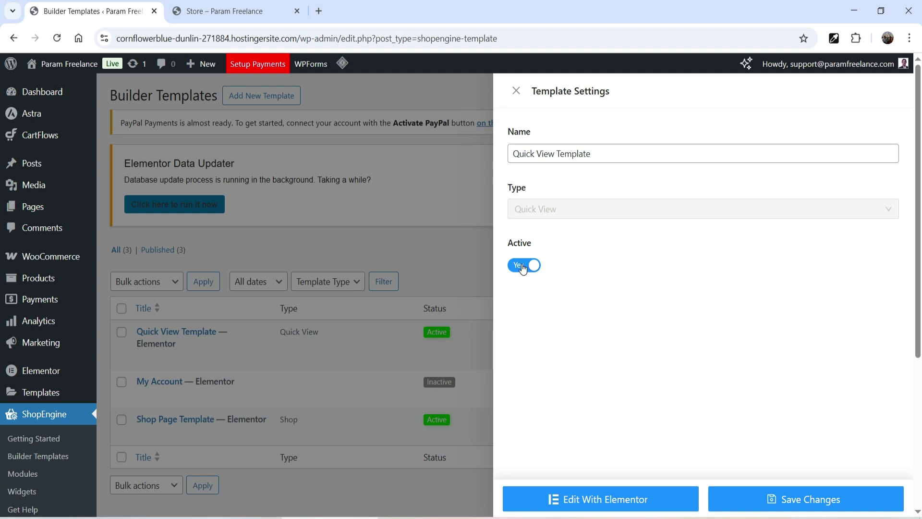
pyautogui.click(826, 509)
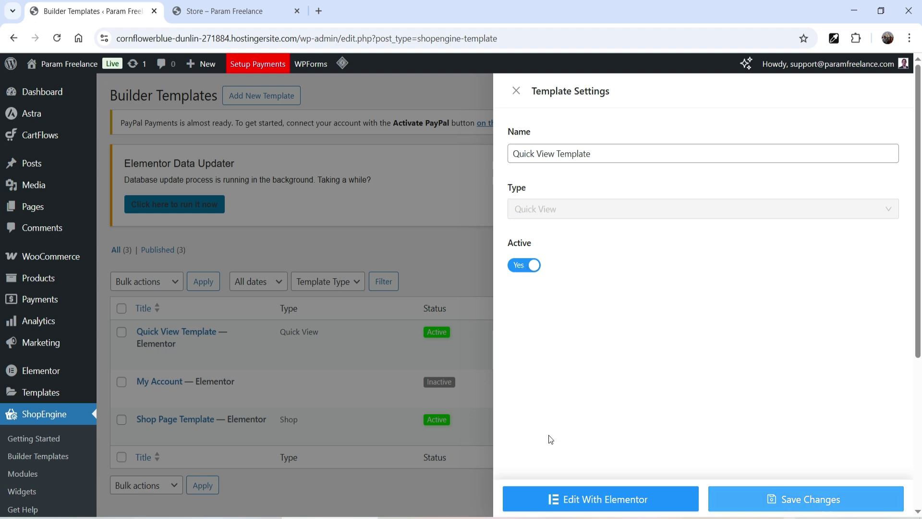
pyautogui.click(516, 90)
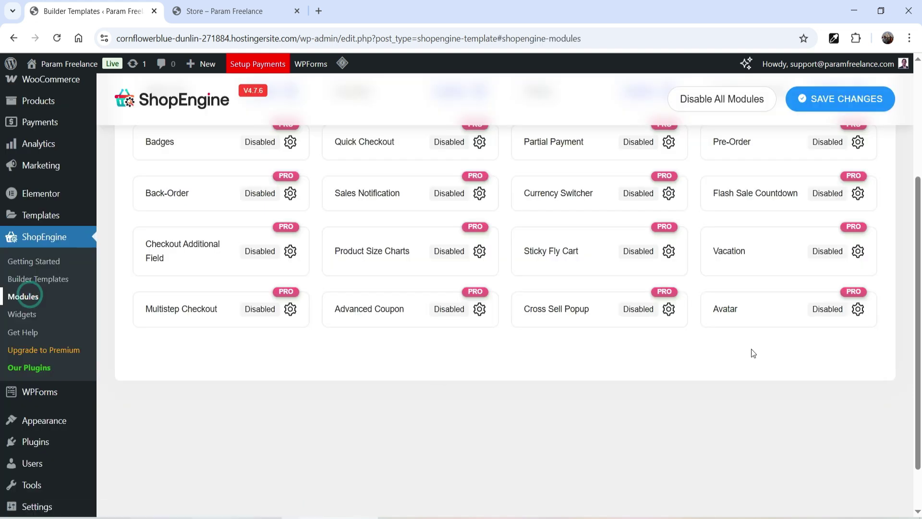
# Examine the ShopEngine modules list and the plans on the ShopEngine pricing page
pyautogui.scroll(1, 690, 397)
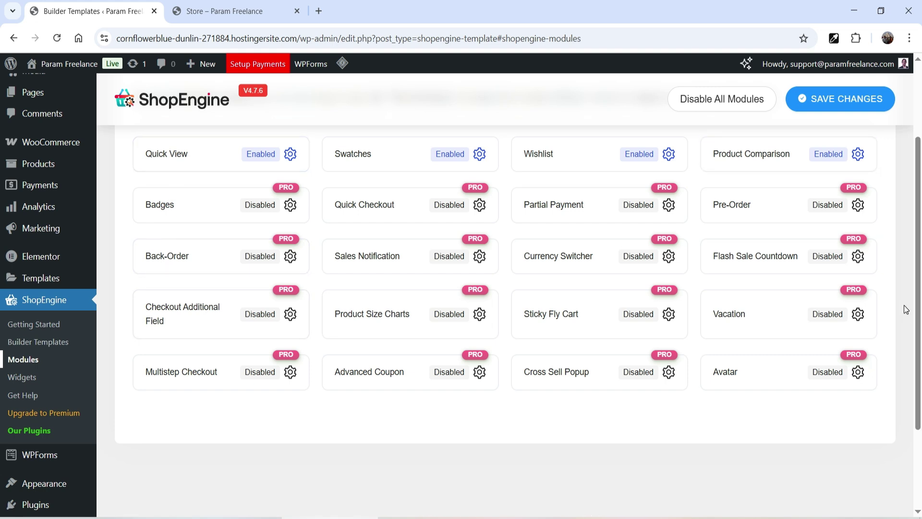
pyautogui.scroll(2, 899, 315)
pyautogui.scroll(-1, 898, 321)
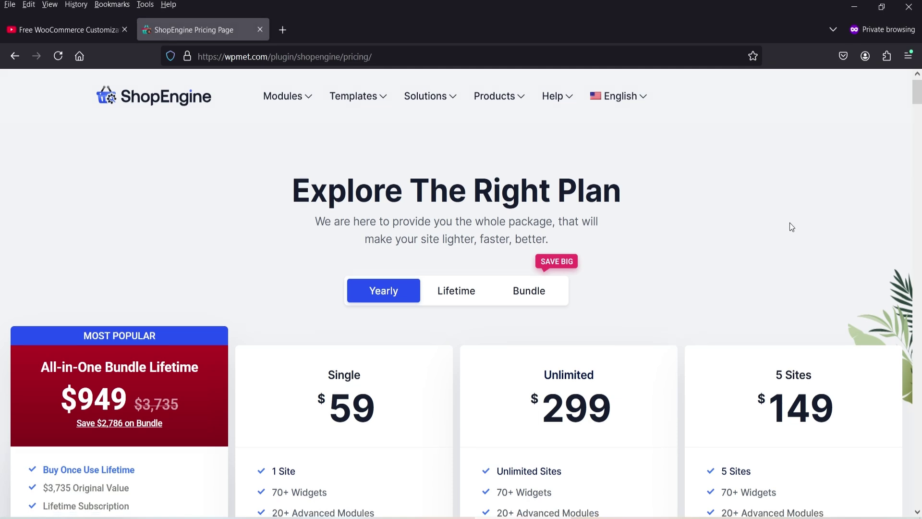
pyautogui.scroll(-3, 789, 223)
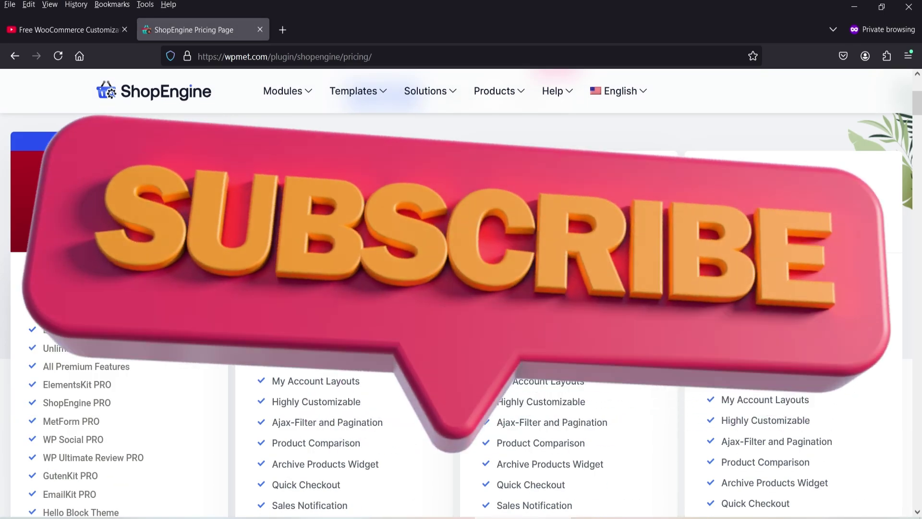
pyautogui.scroll(2, 461, 312)
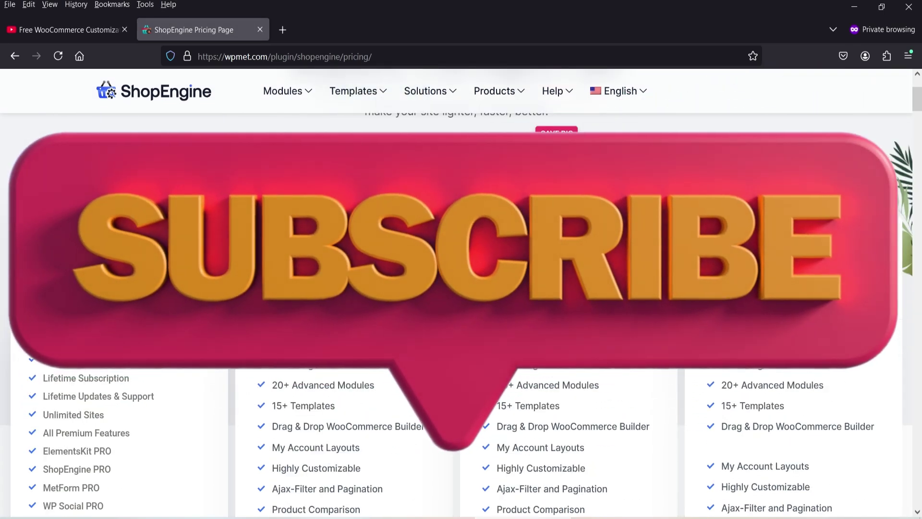